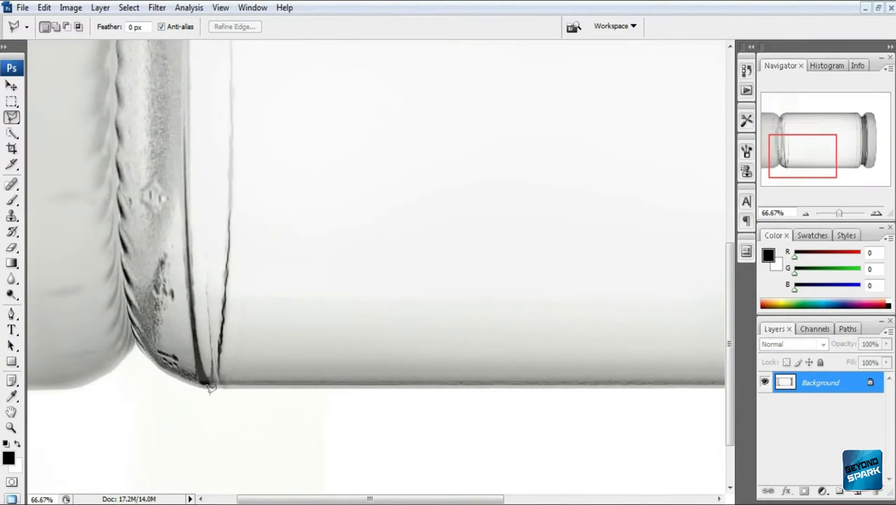
Zoom in and pan along the jar's shoulder and sides, tracing its outline with the Magnetic Lasso
scroll(127, 287, up, 3)
scroll(203, 172, up, 3)
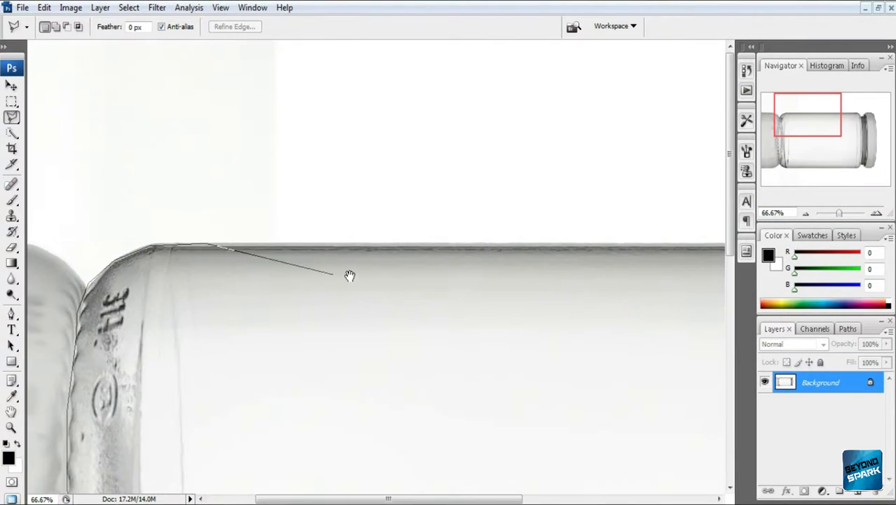
scroll(371, 235, right, 5)
key(ctrl+plus)
key(ctrl+plus)
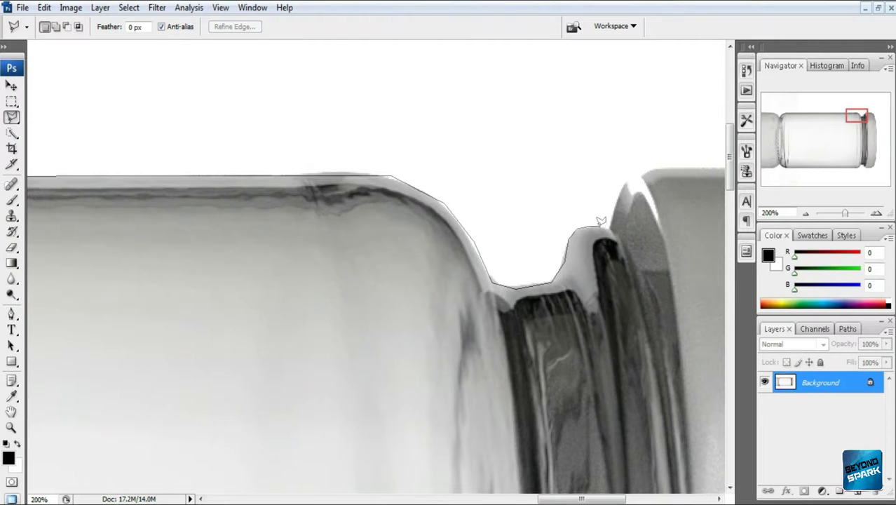
scroll(592, 220, right, 2)
scroll(464, 214, right, 4)
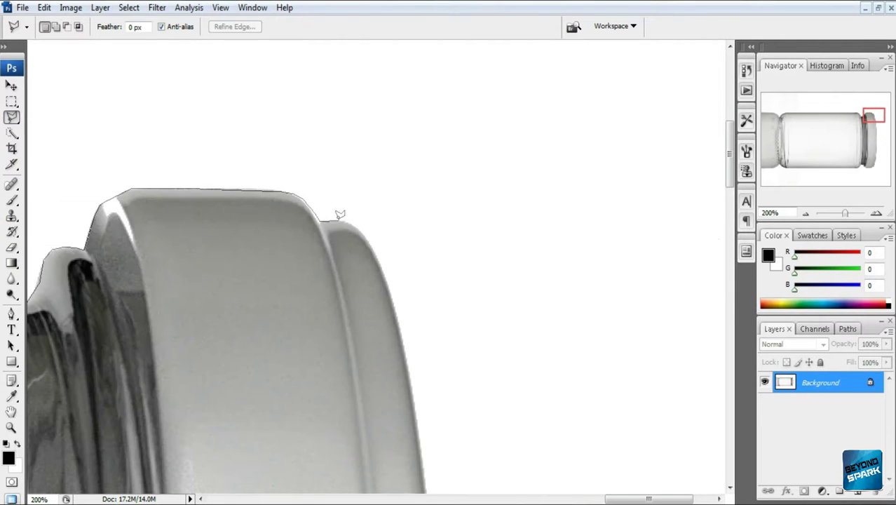
scroll(387, 264, down, 3)
scroll(382, 176, down, 2)
scroll(396, 216, down, 2)
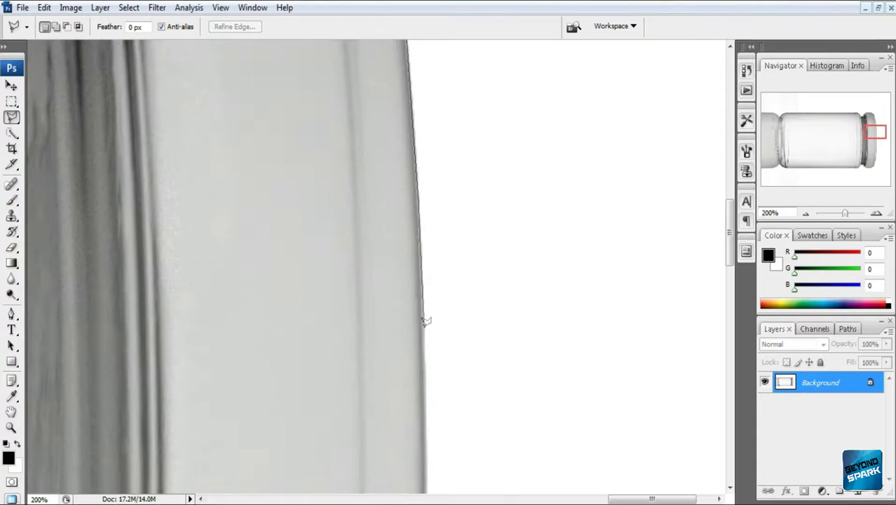
scroll(427, 315, down, 2)
scroll(420, 405, down, 5)
scroll(456, 150, down, 5)
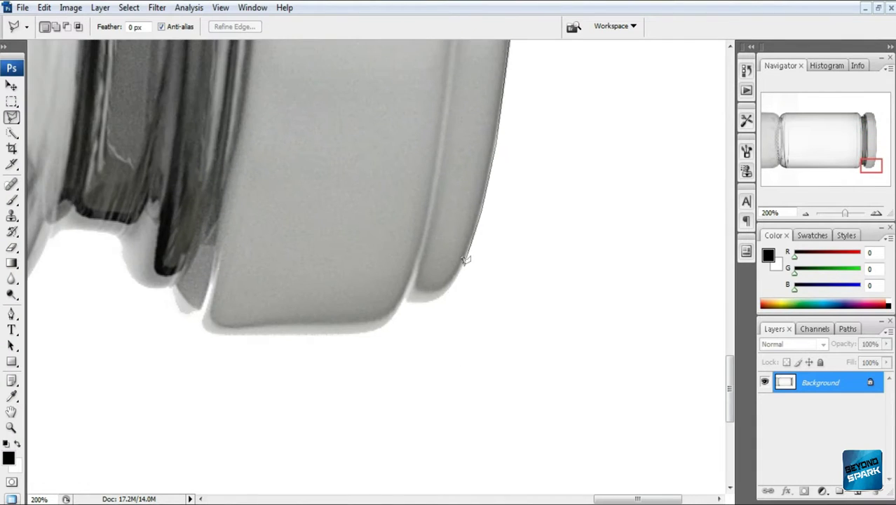
scroll(420, 294, up, 2)
scroll(414, 300, down, 3)
scroll(400, 138, down, 2)
scroll(400, 138, left, 4)
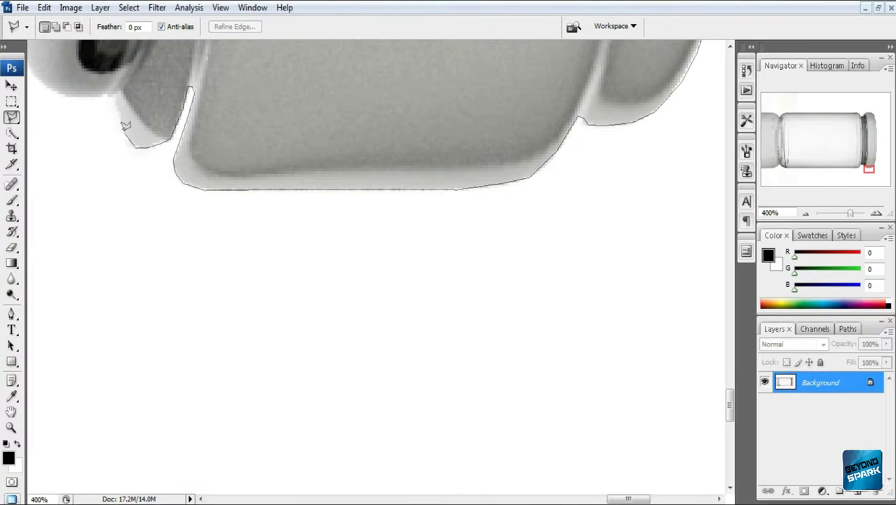
scroll(125, 125, up, 1)
scroll(125, 125, left, 3)
scroll(175, 78, left, 3)
scroll(214, 265, left, 2)
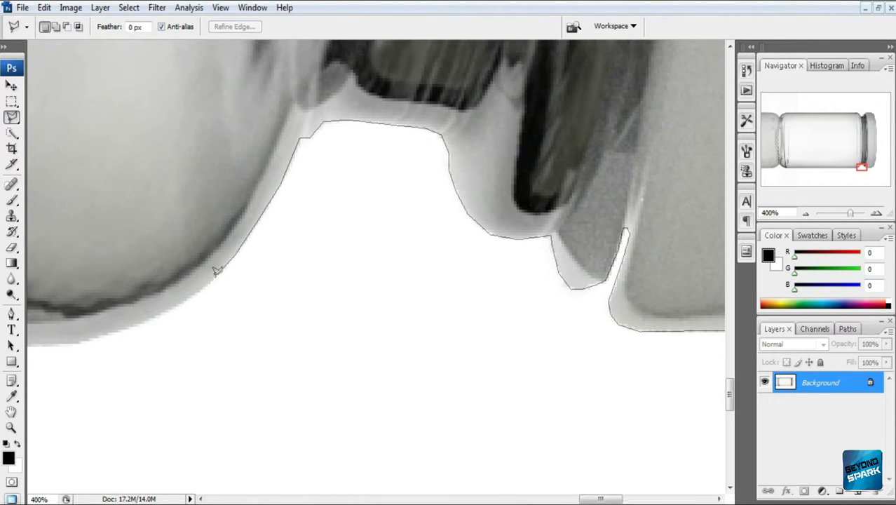
Trace the jar's bottom edge and close the outline into a selection
click(230, 250)
scroll(355, 307, up, 1)
scroll(355, 306, left, 5)
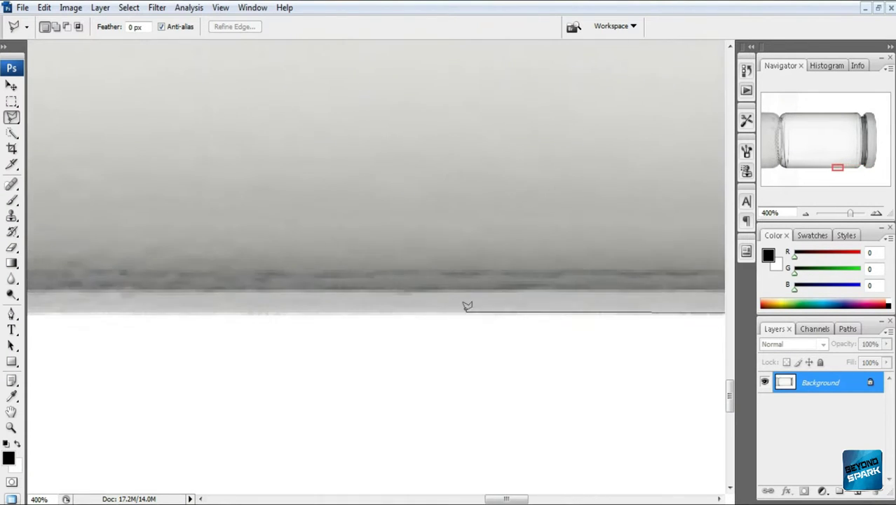
scroll(465, 306, left, 3)
scroll(422, 296, left, 5)
scroll(215, 294, left, 5)
scroll(300, 274, left, 5)
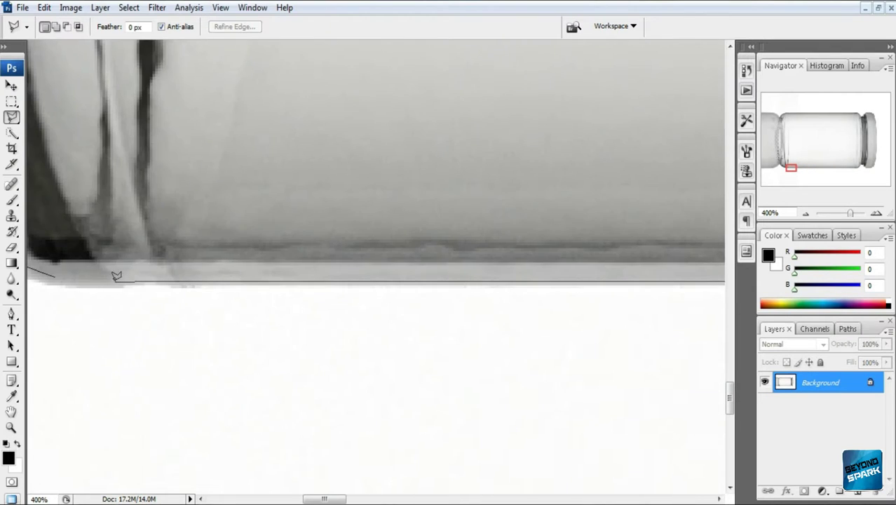
double_click(115, 274)
key(ctrl+minus)
key(ctrl+minus)
key(ctrl+minus)
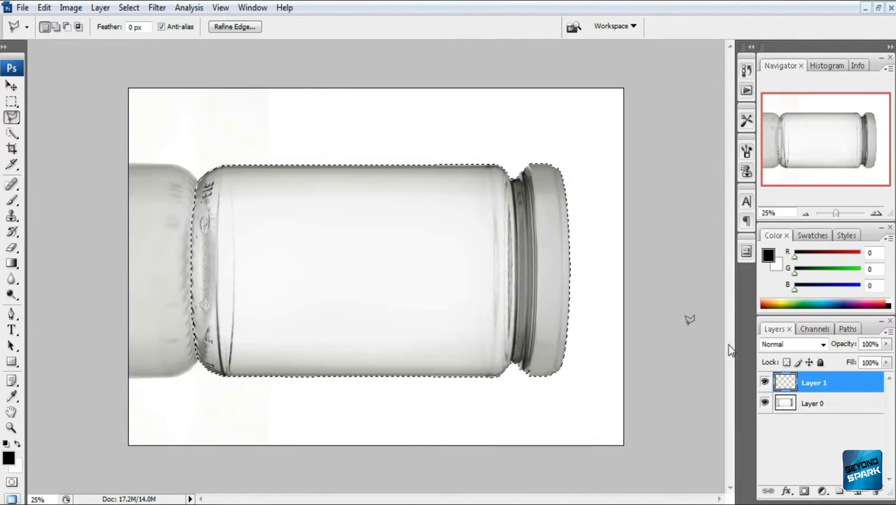
Cut the jar onto its own layer and delete the leftover white background
click(813, 403)
key(ctrl+x)
key(ctrl+v)
key(ctrl+a)
key(Delete)
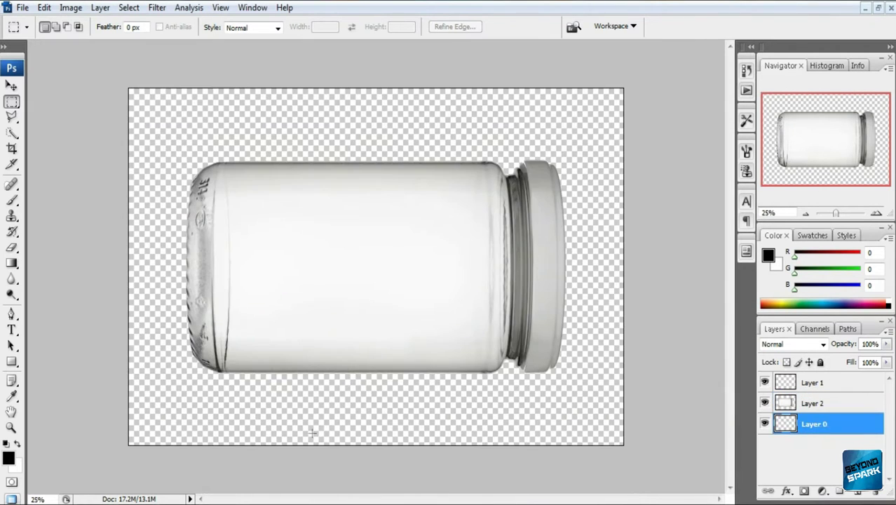
Fill the background layer black and paste the water image in for transforming
key(Return)
key(ctrl+a)
key(ctrl+c)
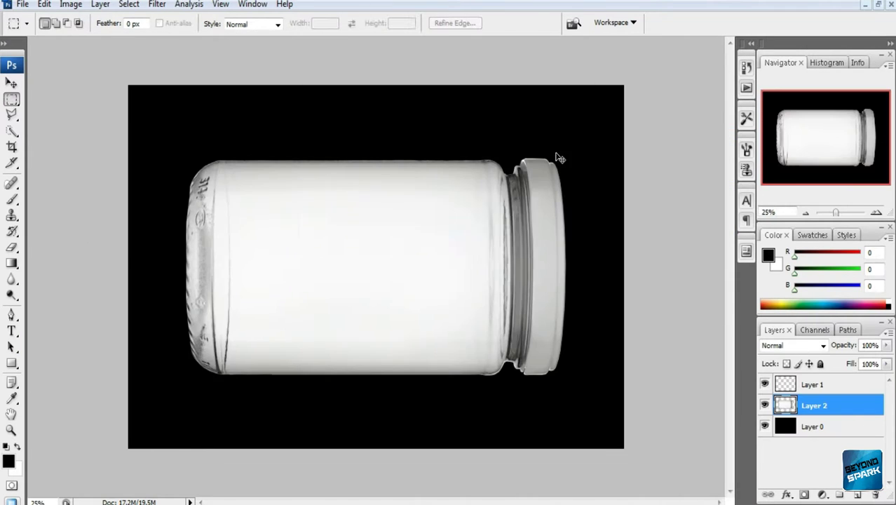
key(ctrl+v)
key(ctrl+t)
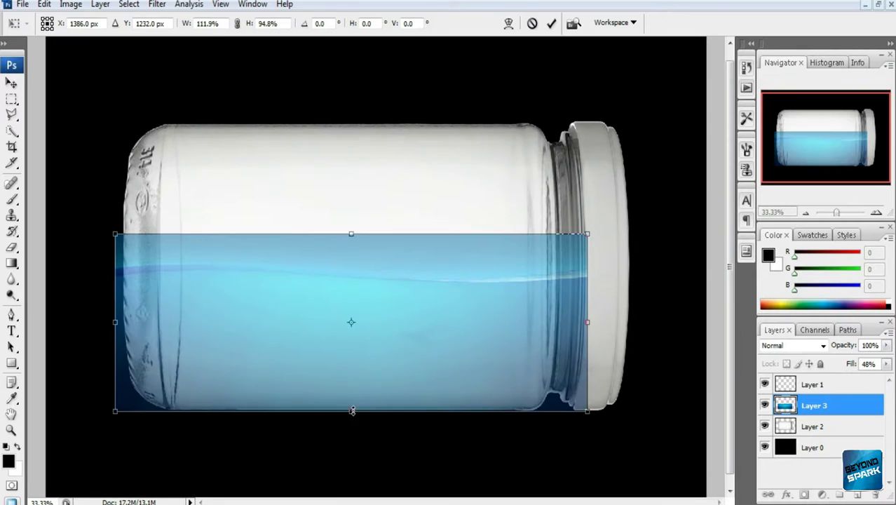
Start a polygonal selection of the jar interior along its lower-left and bottom glass edges
click(11, 116)
key(ctrl+plus)
key(ctrl+plus)
key(ctrl+plus)
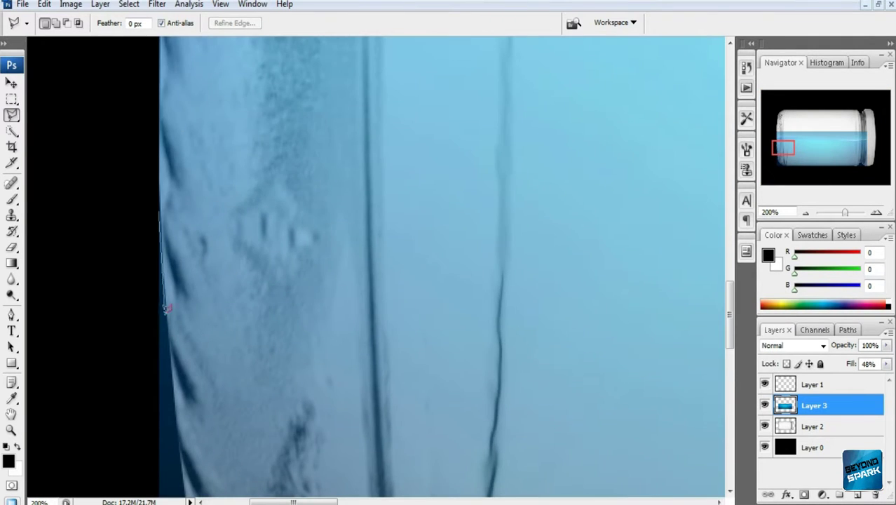
click(172, 200)
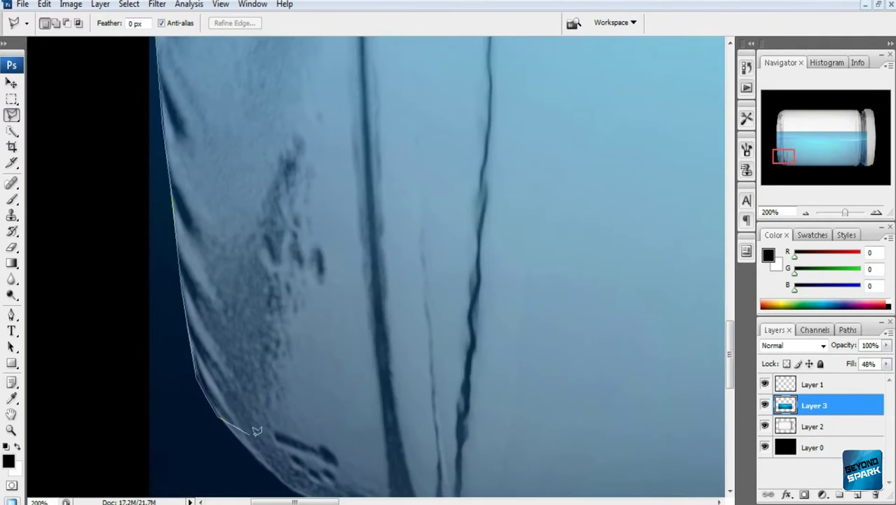
drag(219, 411, 152, 216)
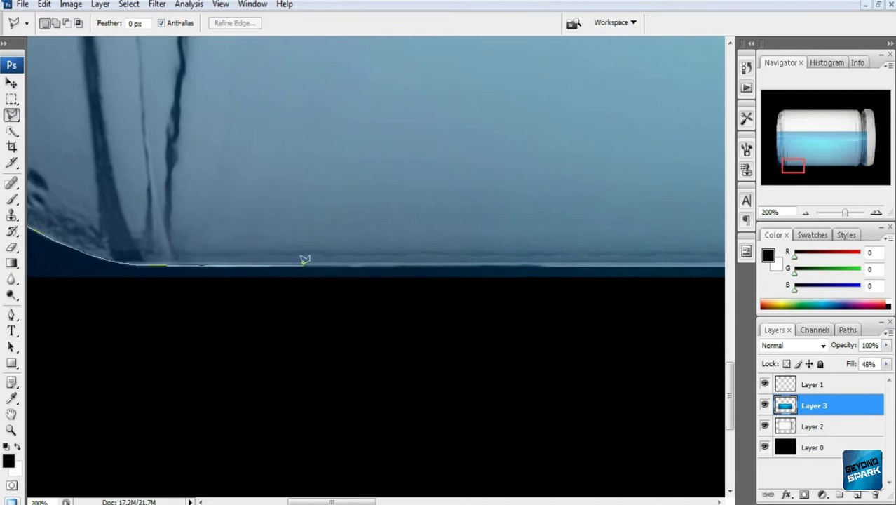
drag(319, 308, 286, 293)
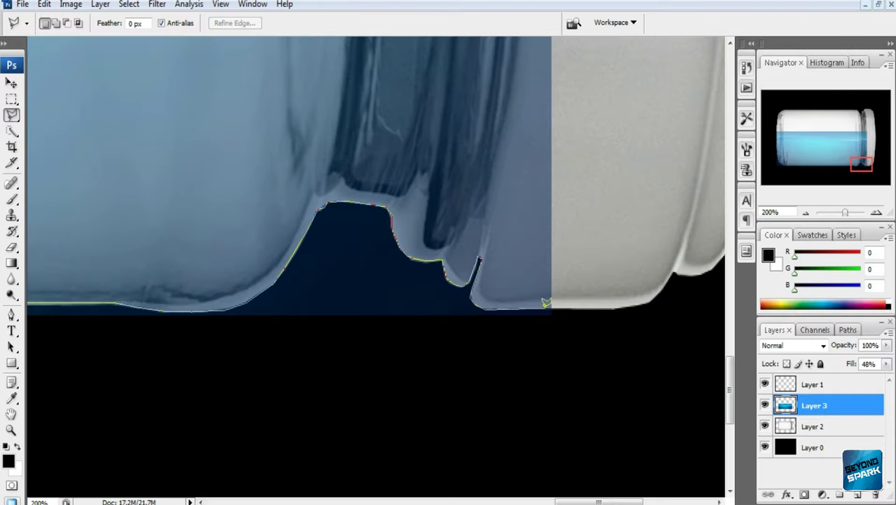
Close the jar-interior selection and remove the water outside it
scroll(544, 303, up, 3)
scroll(491, 301, up, 3)
scroll(487, 301, up, 8)
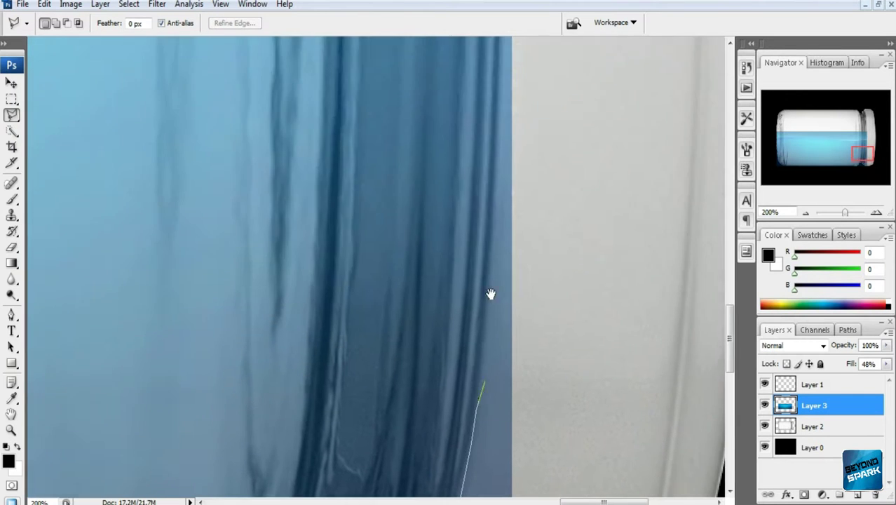
scroll(491, 211, up, 8)
scroll(498, 70, up, 8)
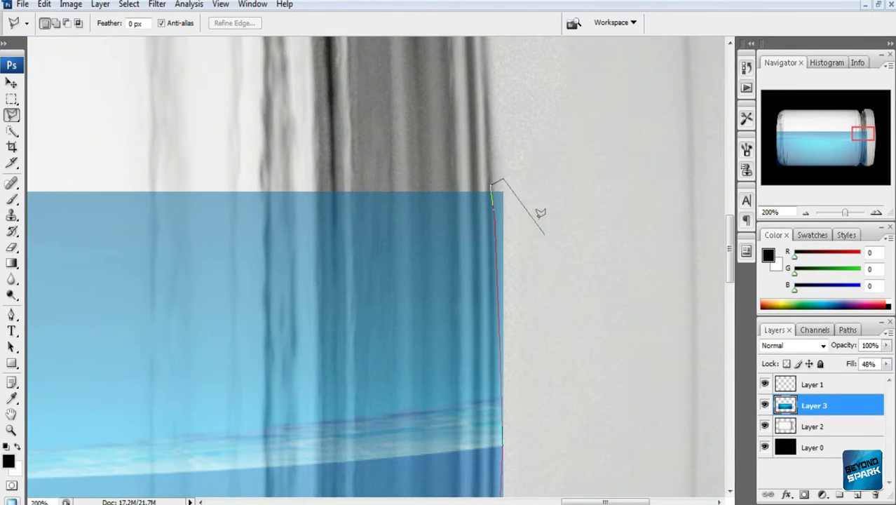
scroll(703, 400, down, 10)
scroll(318, 334, left, 10)
double_click(318, 334)
key(ctrl+minus)
key(ctrl+minus)
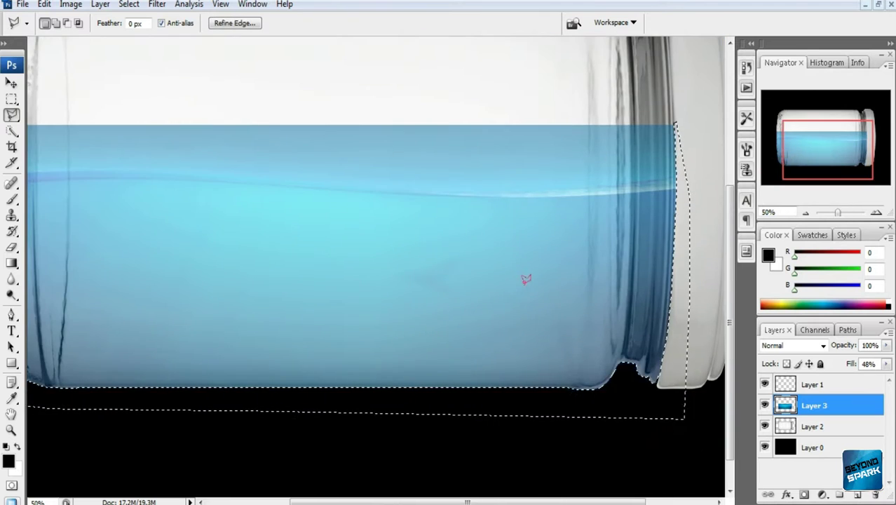
key(ctrl+d)
Erase stray water along the jar's edges
scroll(469, 345, up, 2)
key(e)
scroll(481, 274, up, 2)
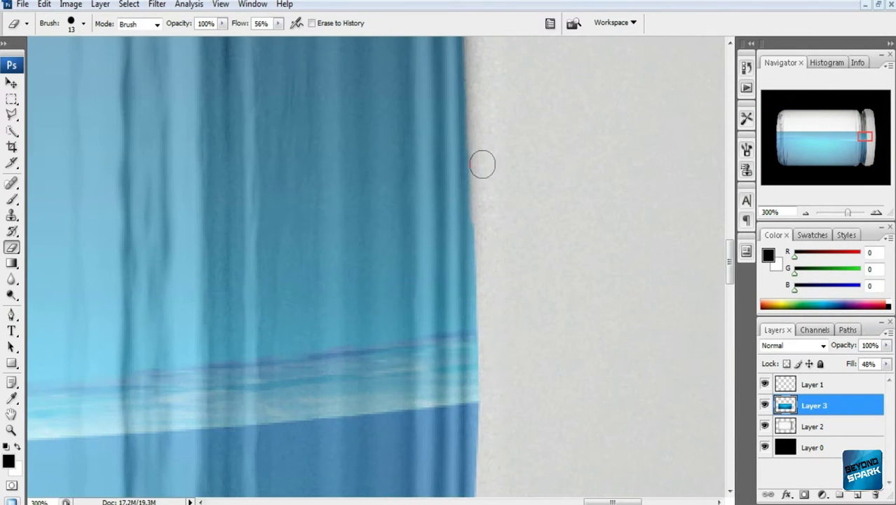
scroll(486, 419, down, 5)
scroll(486, 266, down, 10)
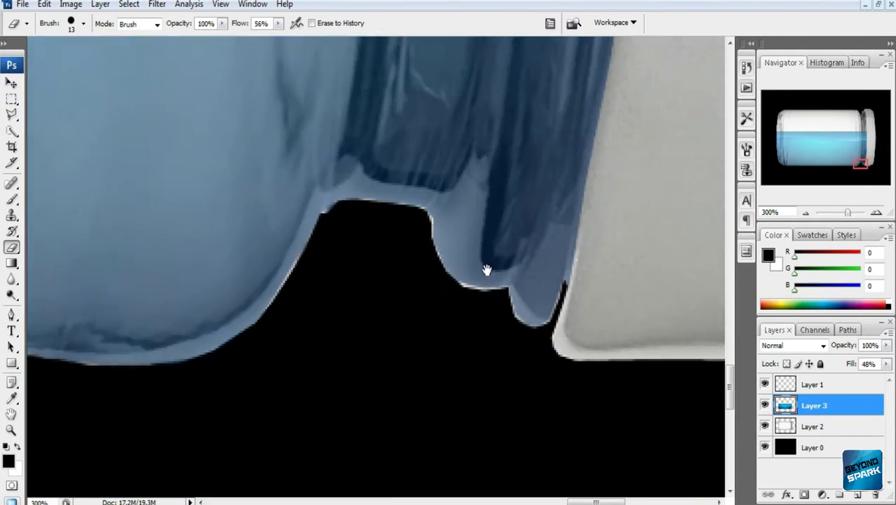
Soften the water edges with the Blur tool at brush size 70
key(r)
key(bracketright)
key(bracketright)
key(bracketright)
scroll(313, 270, up, 10)
scroll(480, 360, up, 10)
scroll(280, 256, left, 5)
scroll(591, 315, down, 10)
scroll(313, 221, left, 15)
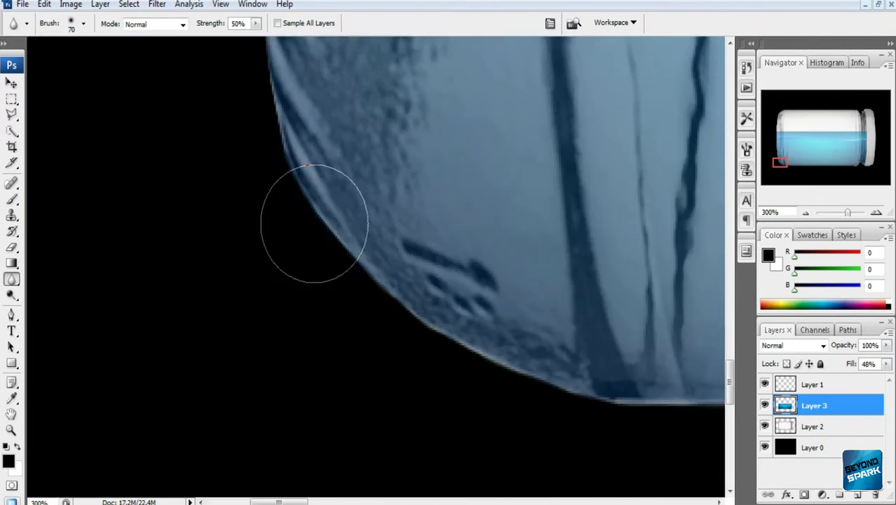
scroll(394, 223, up, 10)
scroll(290, 201, up, 5)
scroll(320, 231, down, 5)
Draw a curved pen path along the water surface enclosing the area above it
key(ctrl+minus)
key(ctrl+minus)
key(ctrl+minus)
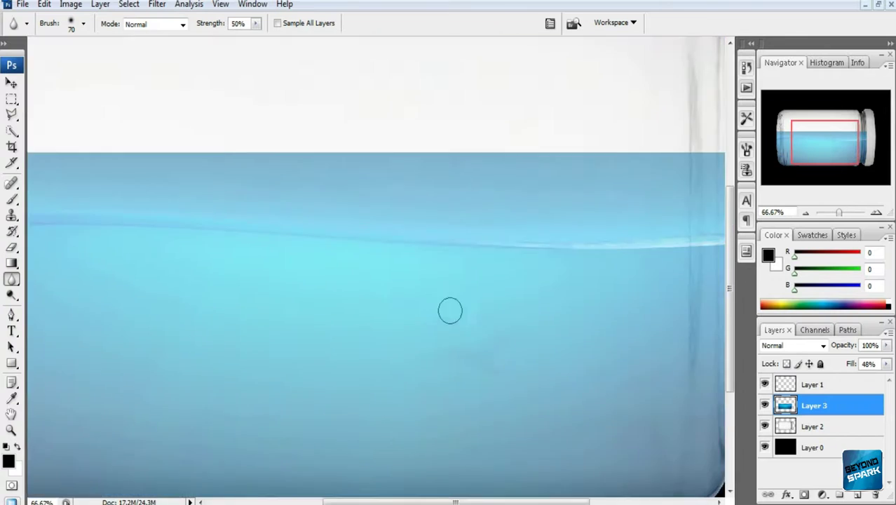
key(ctrl+minus)
key(ctrl+minus)
scroll(70, 235, up, 2)
scroll(190, 282, up, 2)
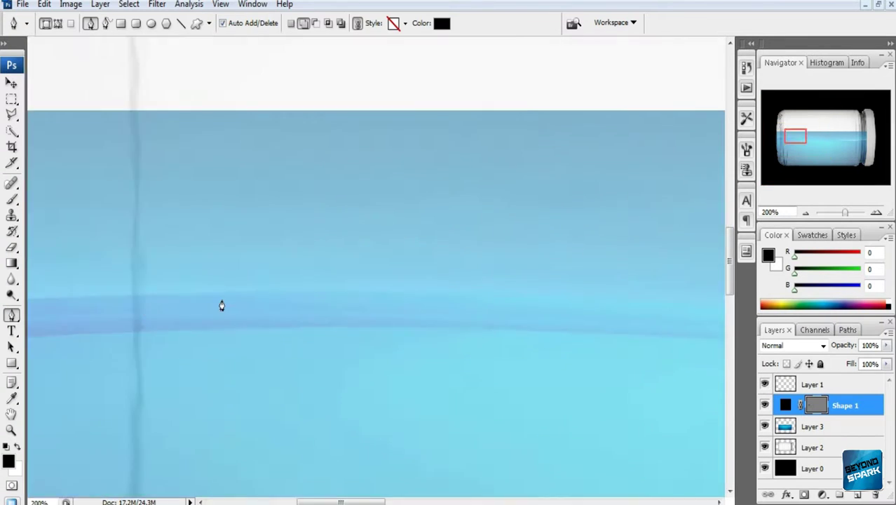
click(443, 269)
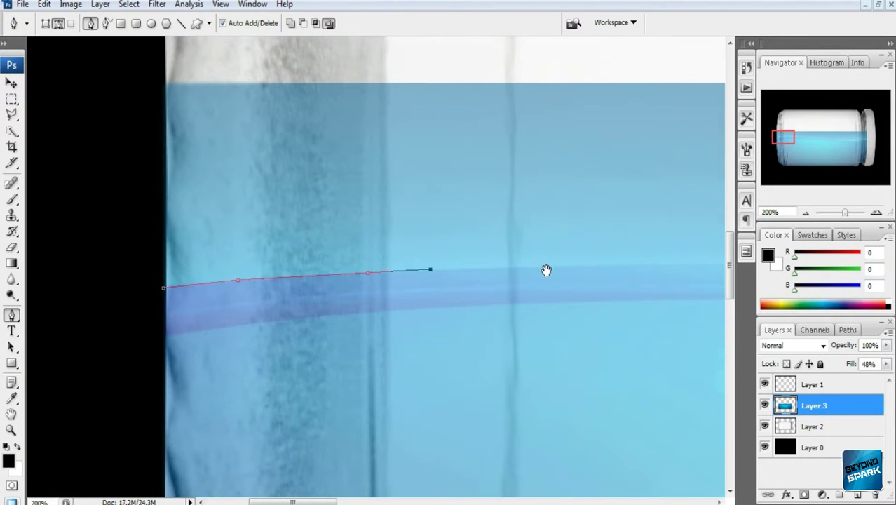
drag(559, 267, 425, 331)
click(431, 291)
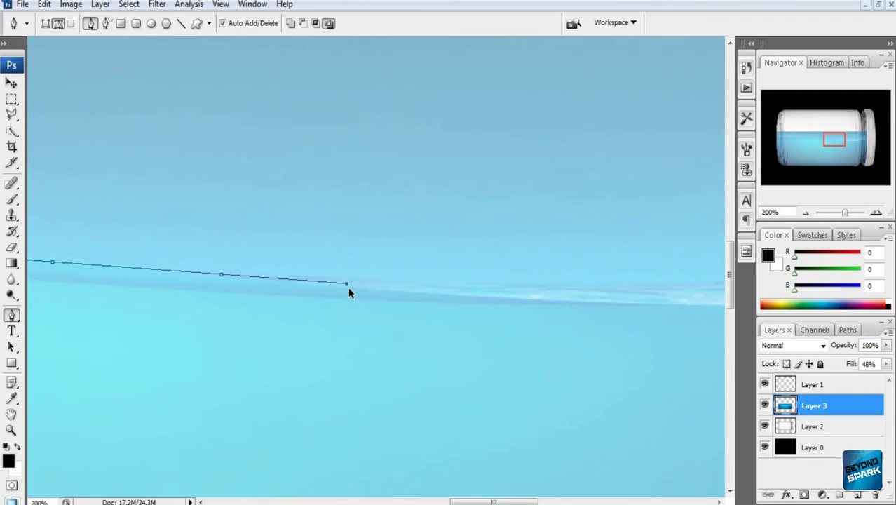
scroll(496, 341, left, 10)
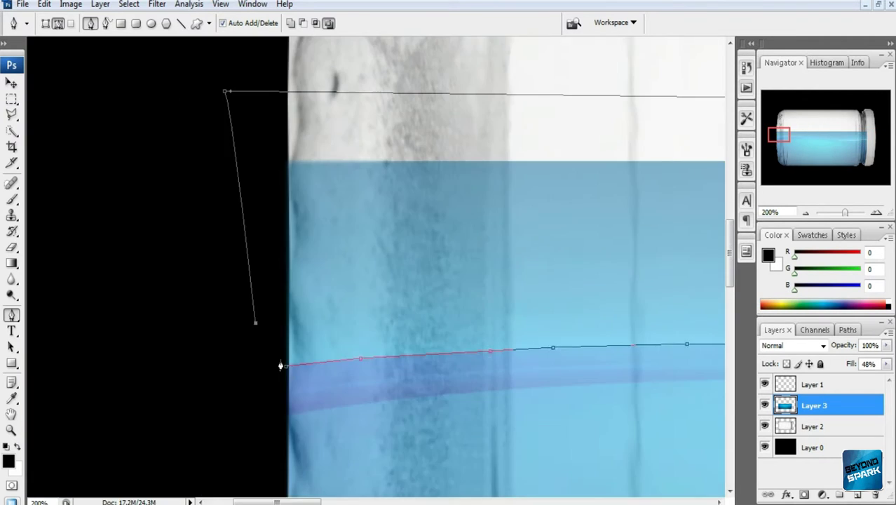
click(281, 365)
Delete the blue water above the surface path and deselect
key(ctrl+Return)
key(Delete)
key(ctrl+d)
key(ctrl+0)
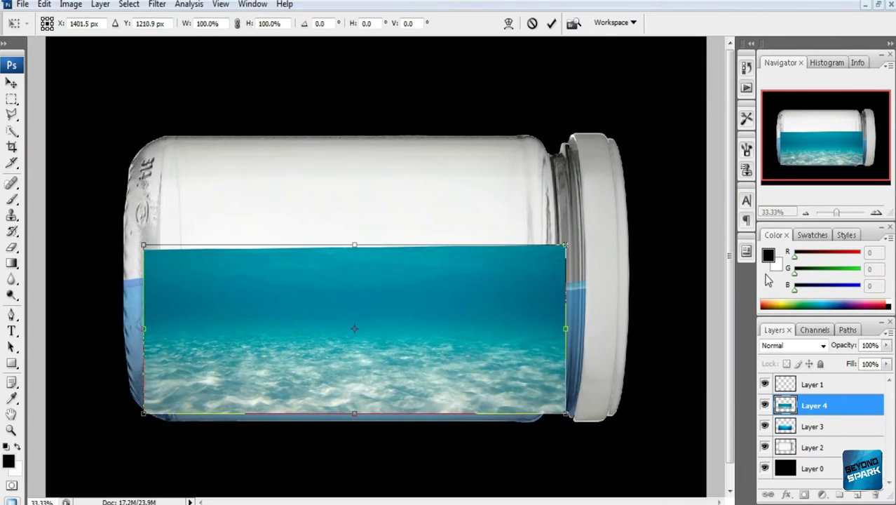
Resize the underwater image to span the jar's bottom and match its sides
key(ctrl+t)
drag(440, 419, 379, 421)
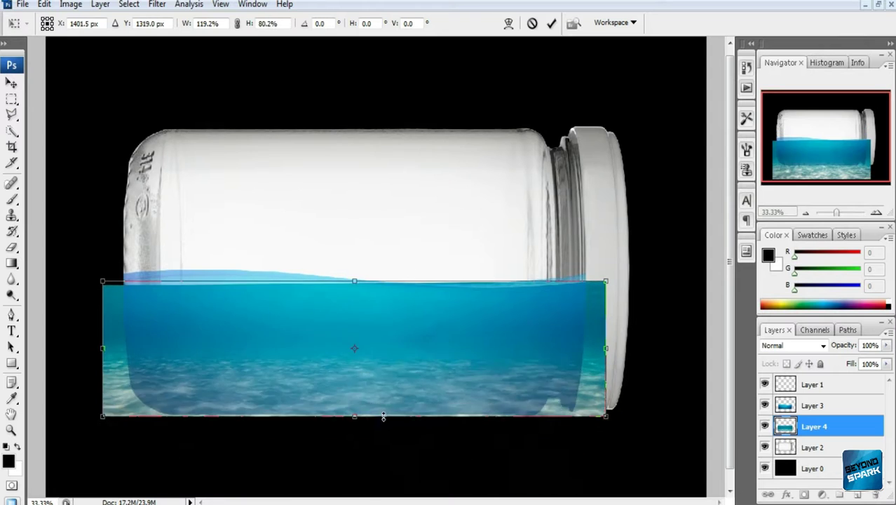
key(ctrl+plus)
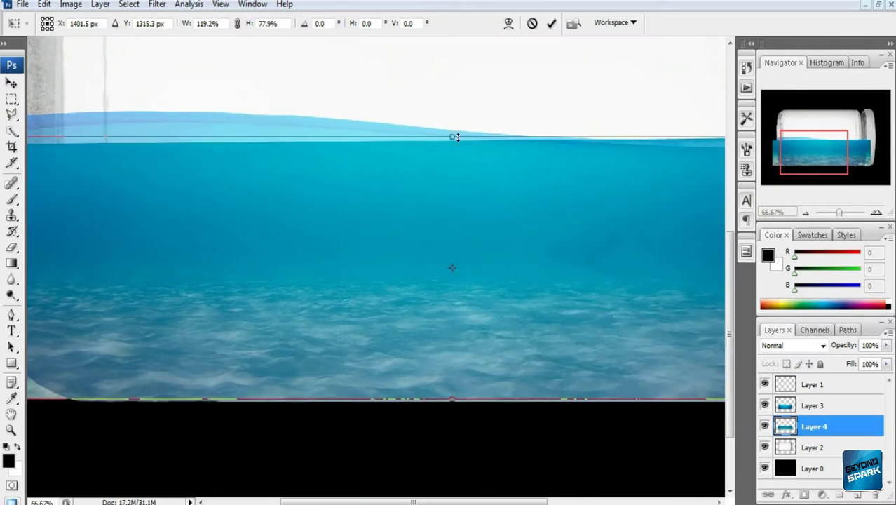
drag(119, 227, 162, 227)
key(Return)
Outline the jar's rounded bottom-left and bottom edges with a polygonal lasso
key(l)
key(ctrl+plus)
key(ctrl+plus)
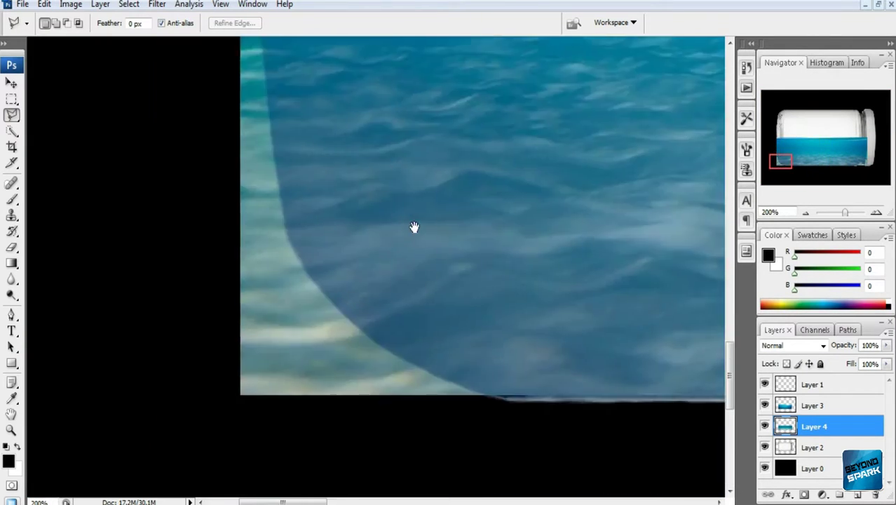
click(270, 256)
scroll(294, 280, down, 5)
click(294, 280)
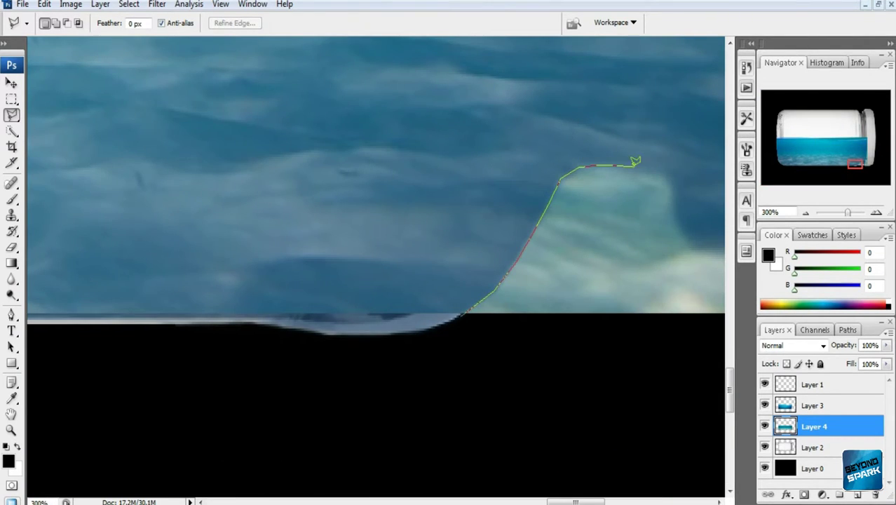
click(667, 173)
click(673, 209)
drag(699, 251, 482, 225)
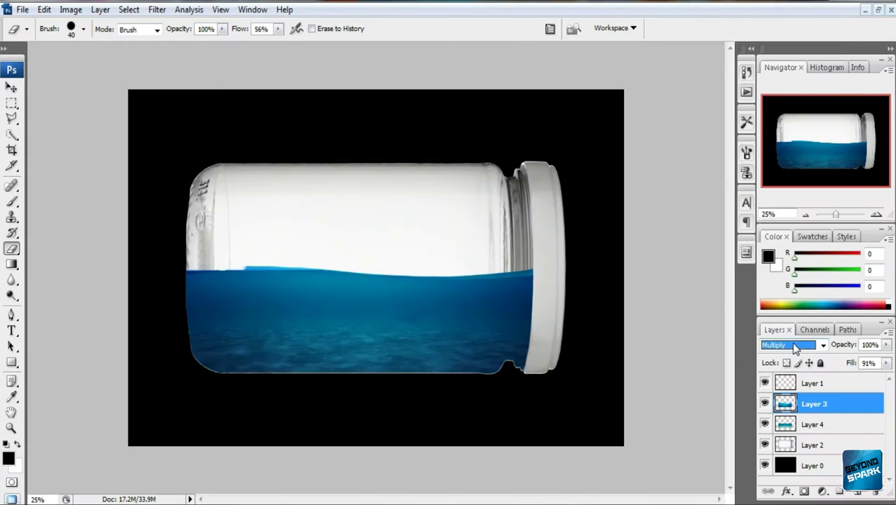
Blend the underwater layer as Darker Color and Layer 3 as Soft Light
key(Down)
key(Down)
key(Down)
key(Down)
click(812, 404)
key(Down)
key(Down)
key(Down)
key(Up)
key(Up)
key(Up)
key(Up)
key(Up)
key(Up)
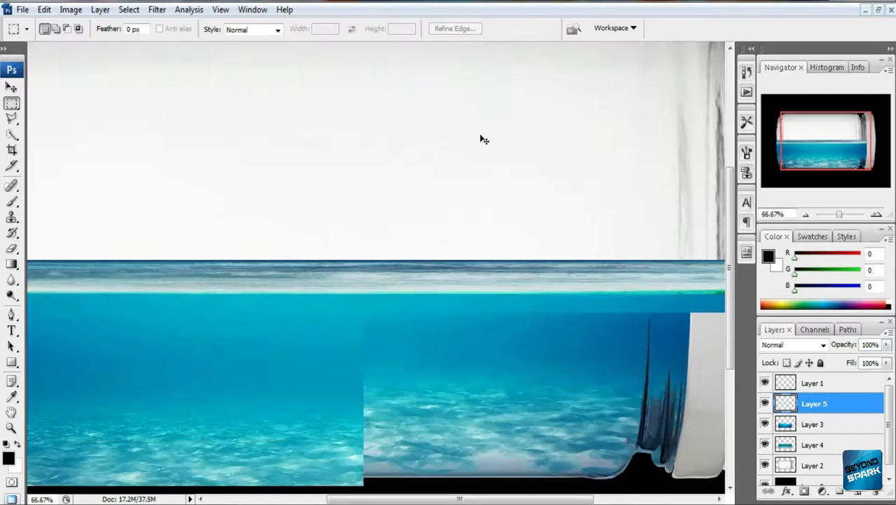
Warp the sea-surface strip to bend along the waterline
key(ctrl+t)
right_click(419, 282)
click(460, 324)
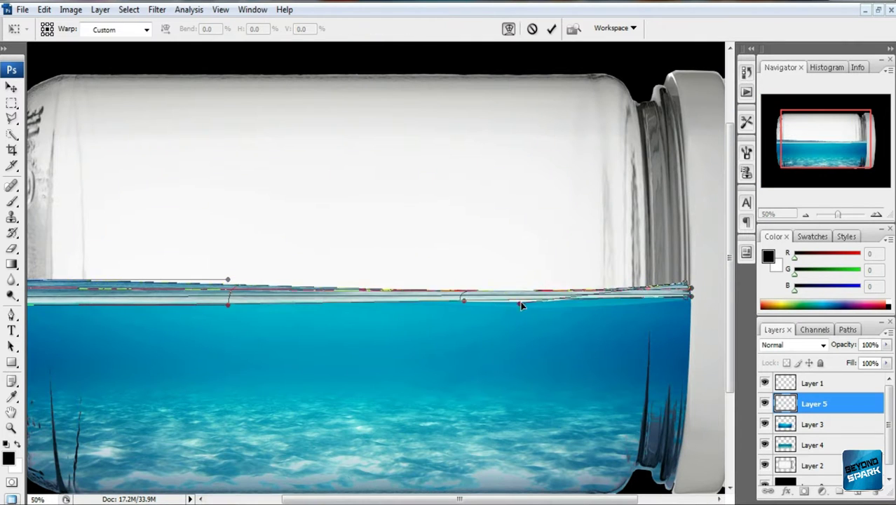
scroll(689, 288, left, 3)
key(ctrl+plus)
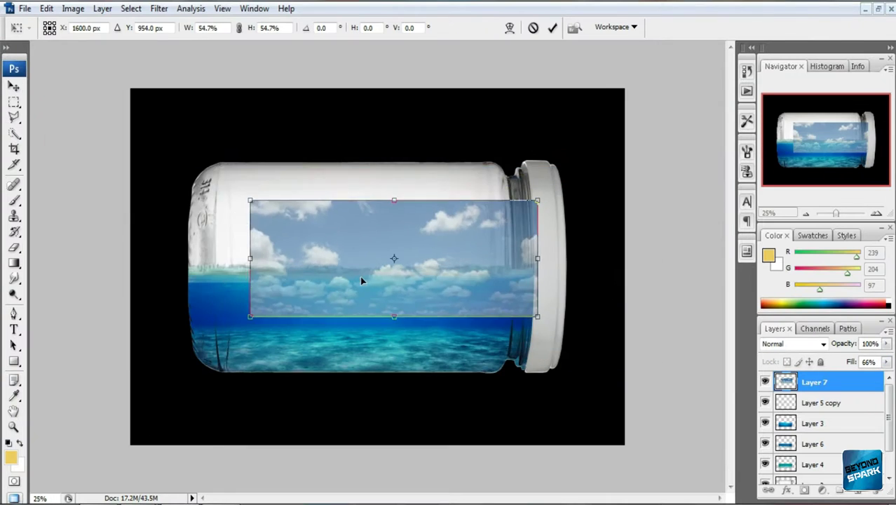
Stretch the cloudy sky image to span the jar's upper half
drag(475, 275, 535, 273)
scroll(365, 176, up, 1)
scroll(337, 204, up, 2)
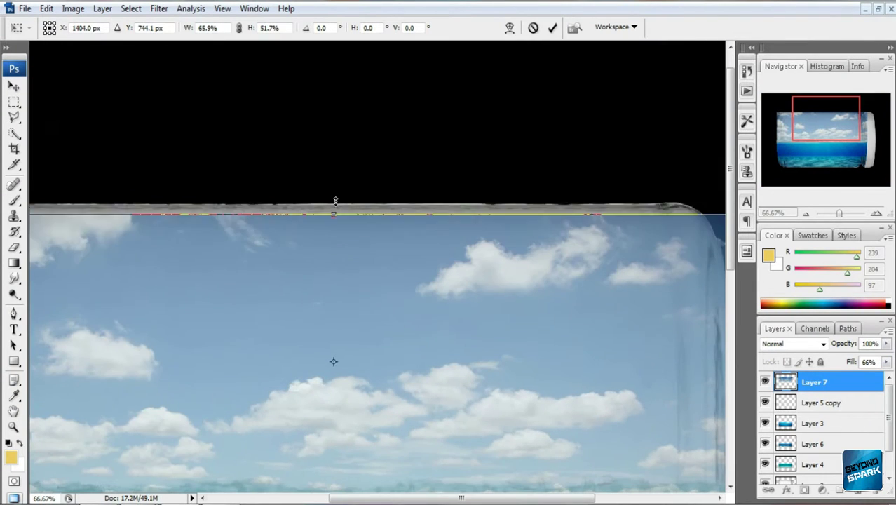
scroll(333, 203, up, 1)
scroll(272, 344, up, 2)
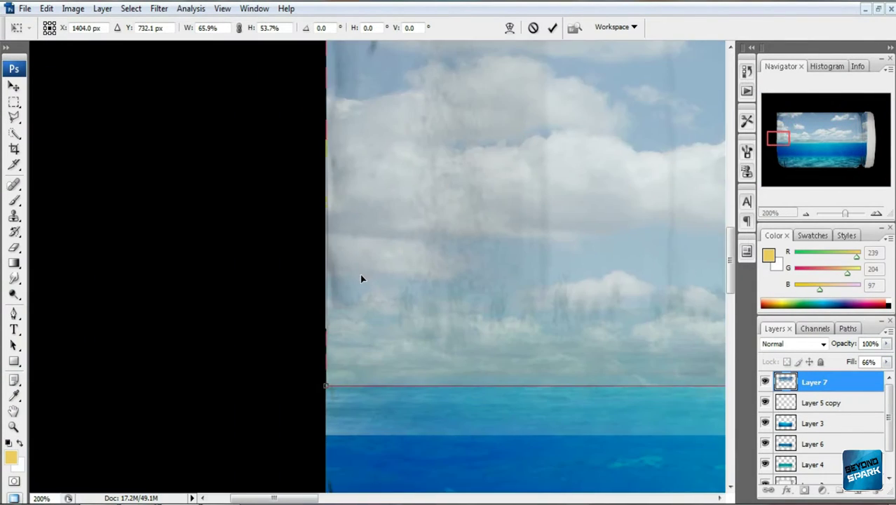
drag(362, 278, 505, 216)
scroll(506, 216, up, 1)
drag(460, 235, 587, 118)
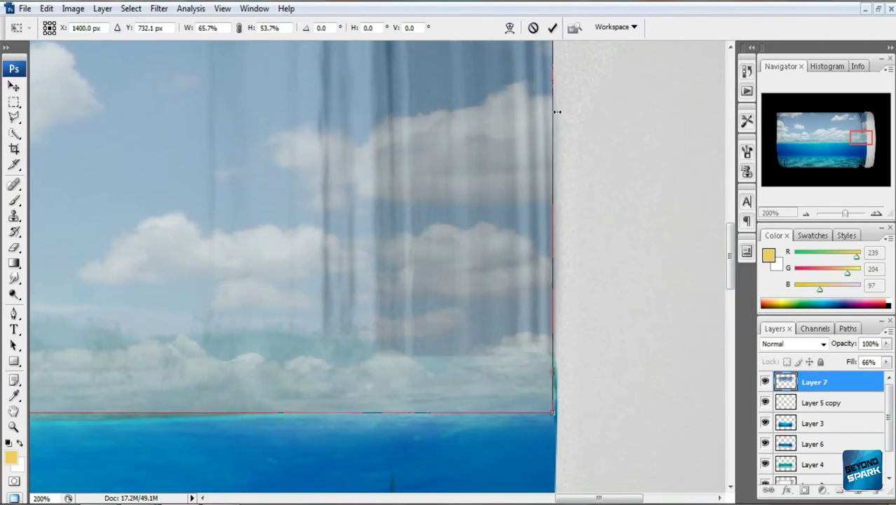
Apply the sky's size and outline the sky beyond the jar's top-left corner and top-right shoulder
scroll(557, 112, up, 5)
scroll(351, 211, left, 10)
key(Return)
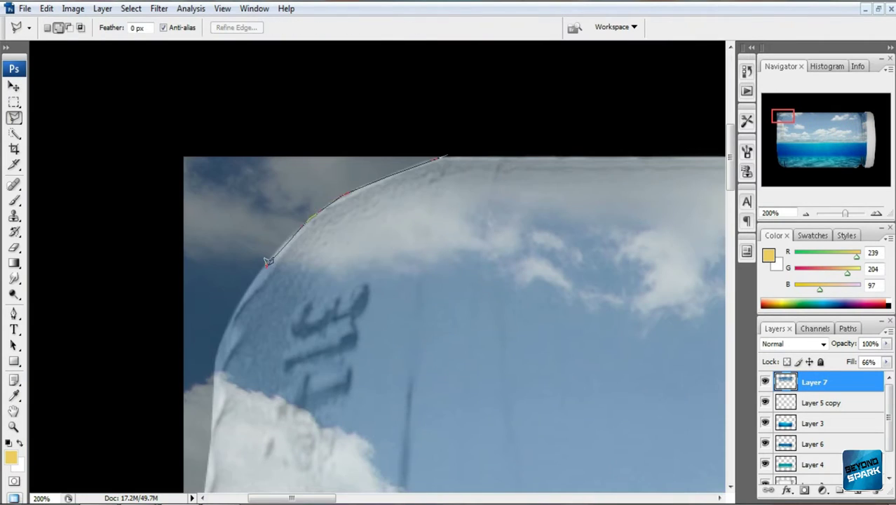
scroll(260, 262, down, 3)
double_click(208, 454)
scroll(281, 172, up, 3)
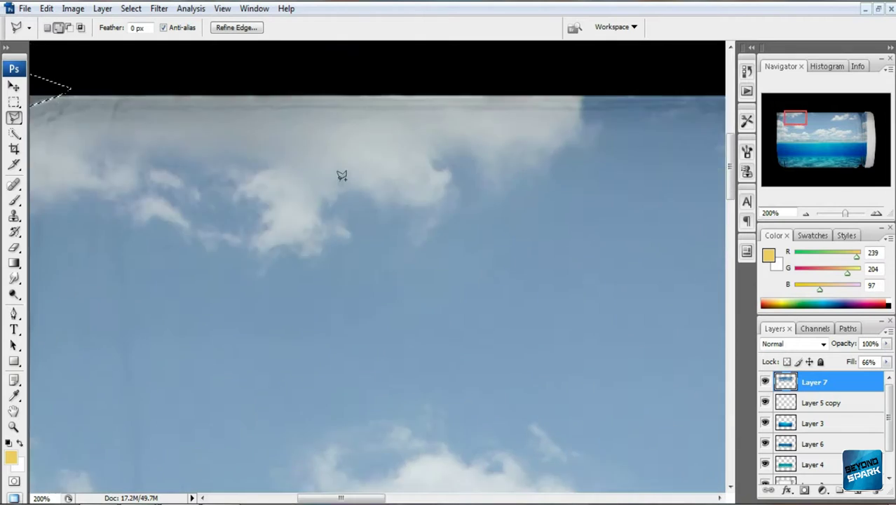
scroll(340, 176, right, 10)
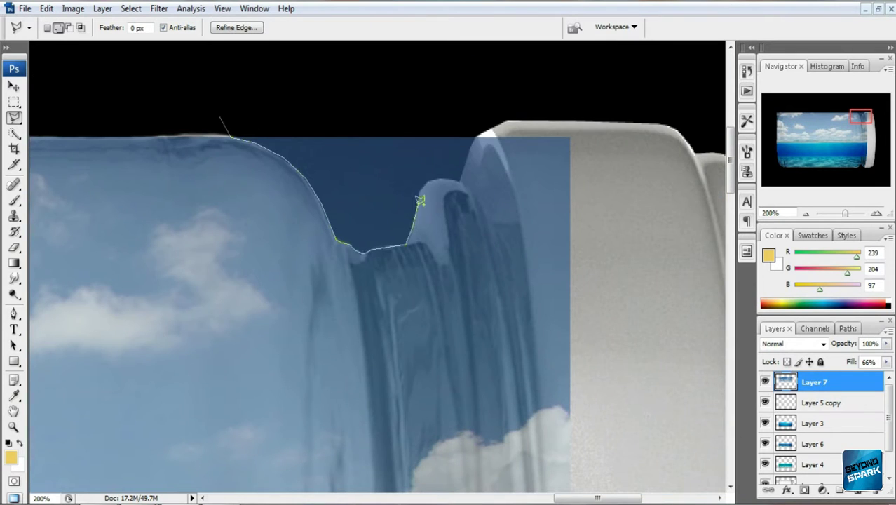
double_click(231, 112)
Outline down the jar's right edge, remove sky outside the jar, and deselect
scroll(351, 280, down, 10)
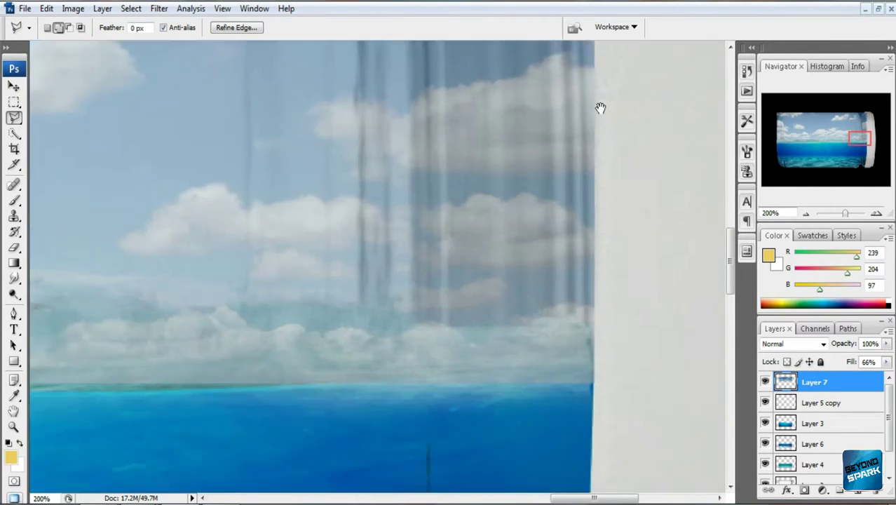
click(554, 419)
scroll(511, 135, up, 3)
drag(511, 135, 533, 249)
key(ctrl+minus)
key(ctrl+minus)
key(ctrl+minus)
key(ctrl+minus)
key(ctrl+minus)
key(ctrl+d)
Restore the sky layer to 100% fill and blend it as Darker Color
mouse_move(886, 362)
mouse_down()
mouse_move(790, 381)
mouse_move(885, 381)
mouse_up()
click(789, 343)
key(Down)
key(Down)
key(Down)
key(Down)
key(Down)
key(Down)
key(Up)
key(Up)
key(Up)
key(Up)
key(Up)
key(Up)
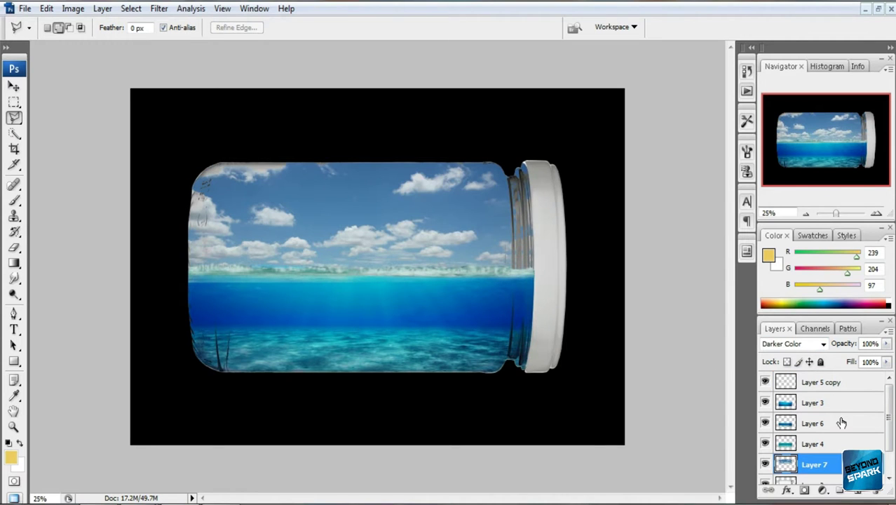
Set the sky layer (Layer 7) blend mode to Multiply
key(Down)
key(Down)
key(Up)
key(Up)
key(Up)
key(Up)
key(Up)
key(Up)
key(Down)
key(Down)
key(Down)
key(ctrl+plus)
key(ctrl+plus)
key(ctrl+plus)
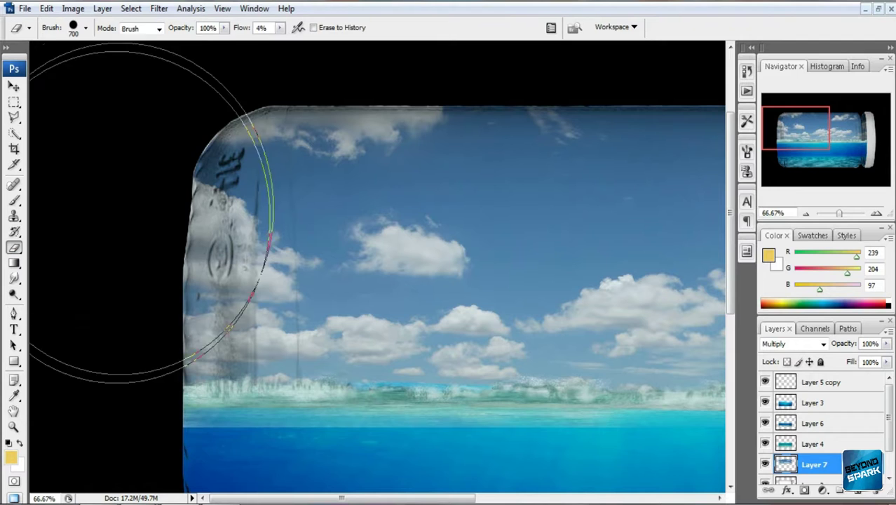
Erase the sky's left edge with a soft Eraser and blur it along the jar's top
drag(254, 114, 498, 144)
click(14, 278)
click(56, 278)
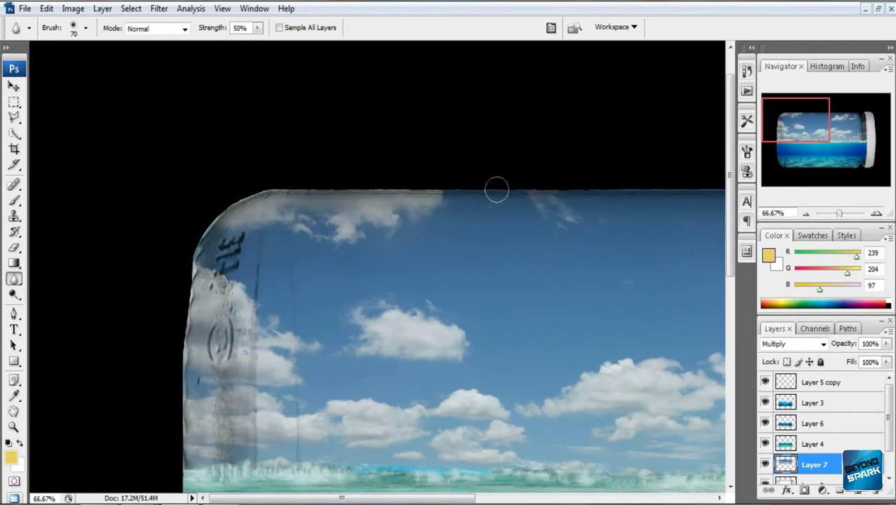
drag(458, 190, 513, 220)
scroll(513, 219, down, 2)
scroll(594, 292, down, 5)
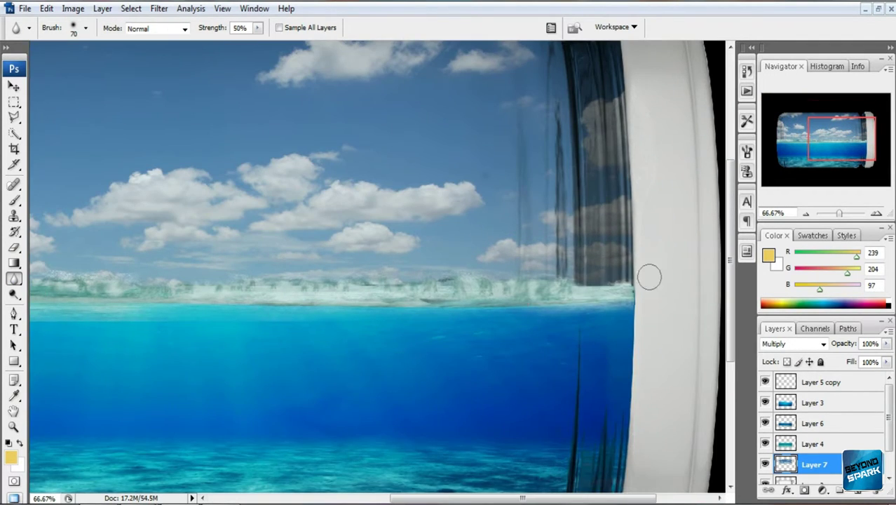
scroll(200, 296, left, 10)
key(ctrl+minus)
key(ctrl+minus)
Toggle Layer 6 on and off to compare, then select Layer 3
click(800, 424)
click(765, 423)
click(765, 423)
key(ctrl+plus)
key(ctrl+plus)
key(ctrl+plus)
key(e)
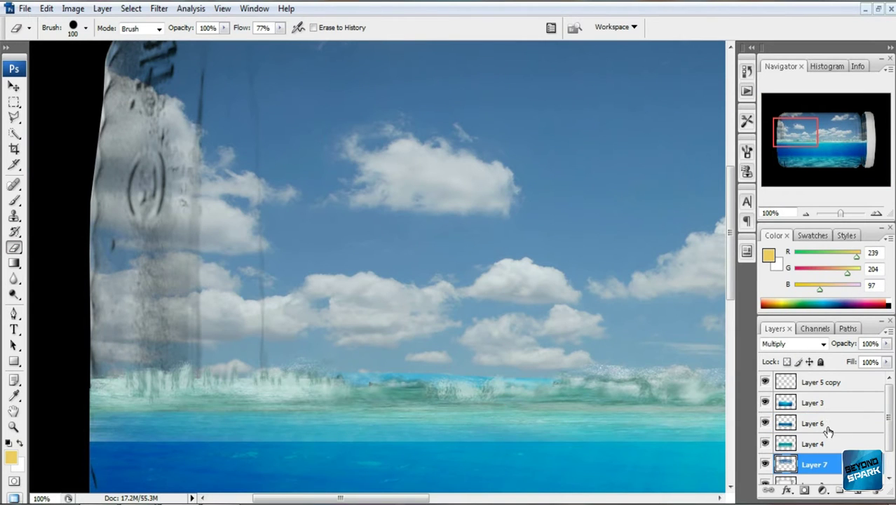
click(813, 403)
key(ctrl+minus)
key(ctrl+minus)
key(ctrl+minus)
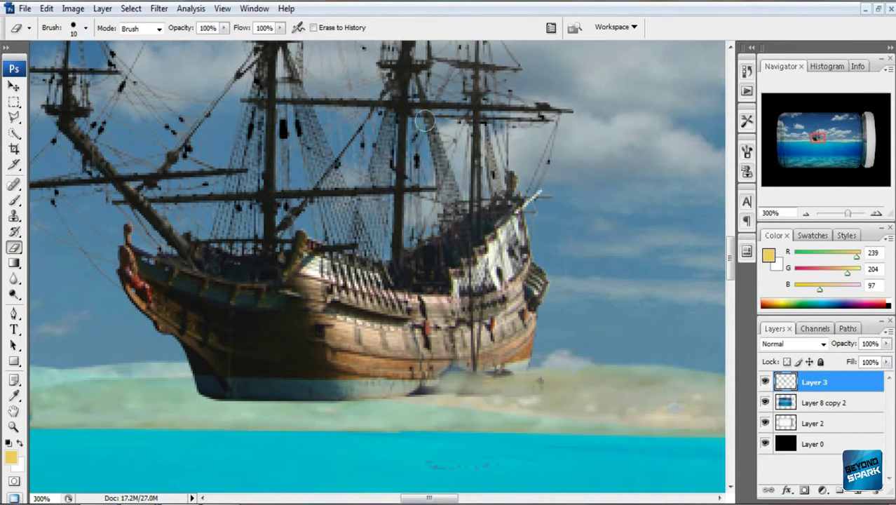
Set the Eraser brush to 4 px and erase stray pixels under the ship's hull
click(85, 28)
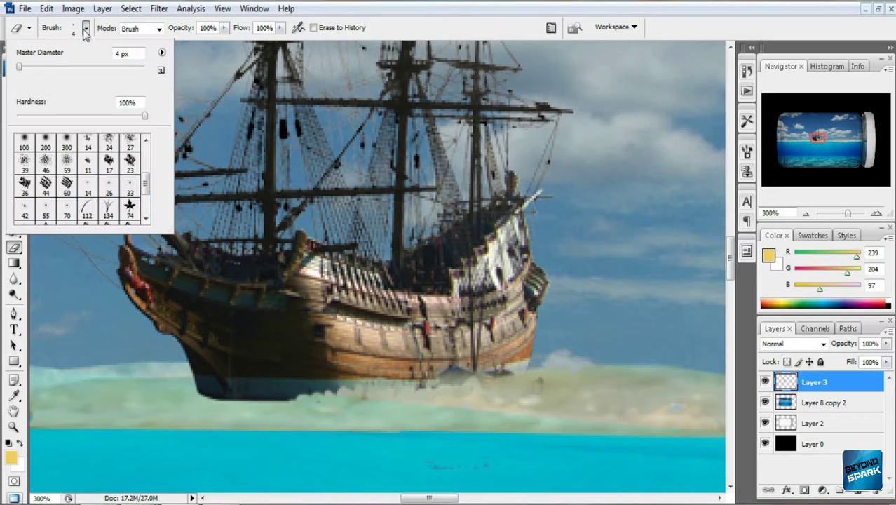
drag(294, 396, 329, 428)
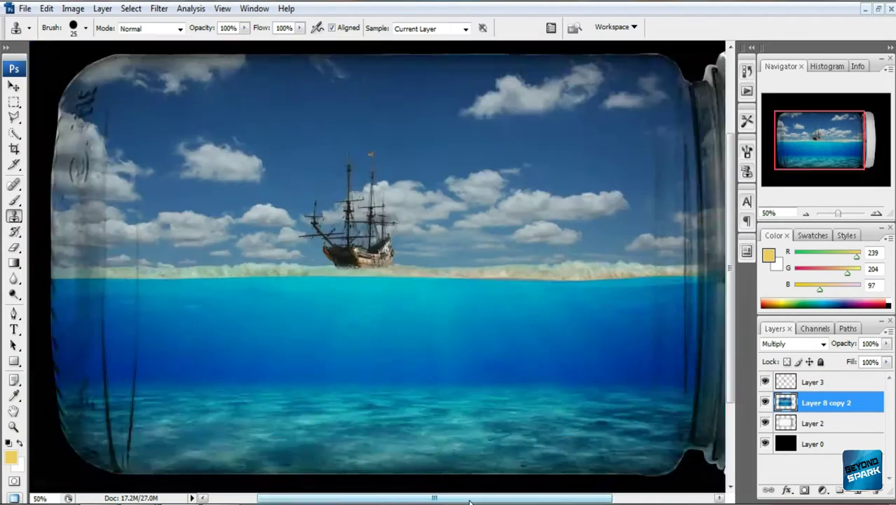
Scroll around the jar and zoom out to view the whole scene
scroll(297, 208, up, 3)
scroll(295, 211, up, 3)
scroll(287, 200, down, 3)
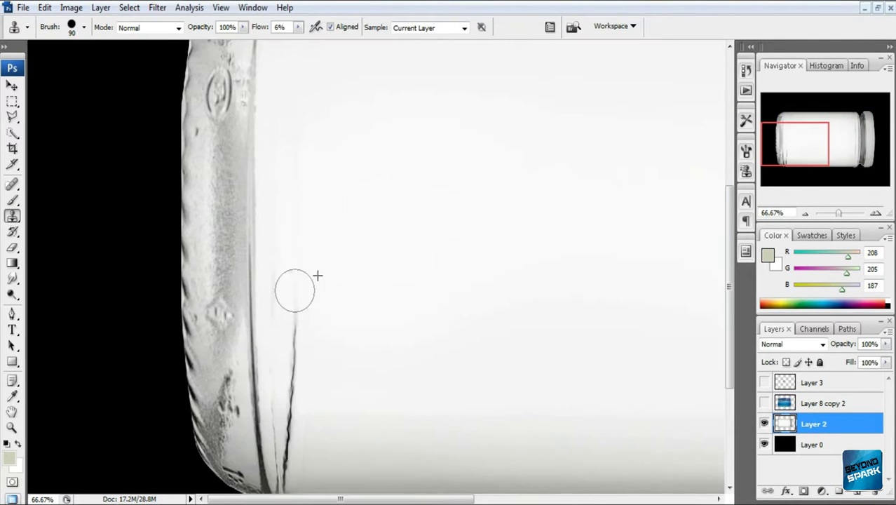
scroll(298, 301, down, 3)
scroll(294, 136, down, 3)
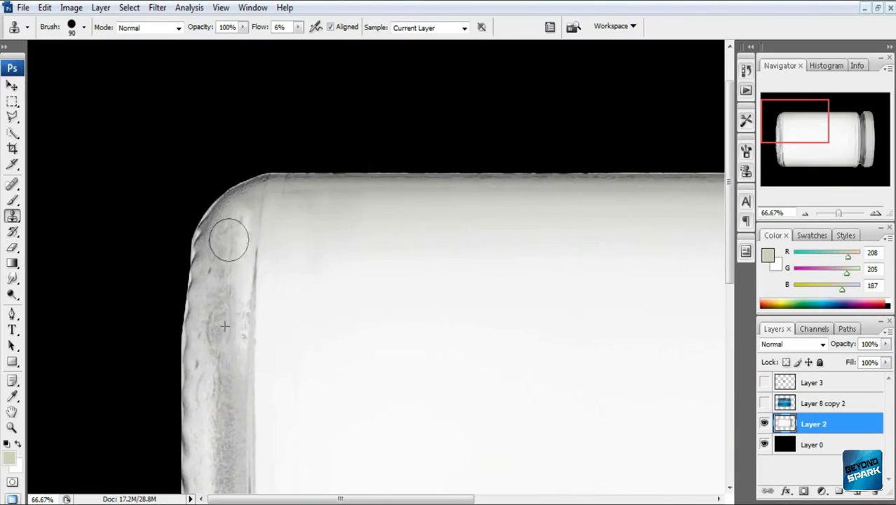
scroll(223, 280, down, 3)
scroll(220, 216, down, 3)
scroll(264, 264, right, 10)
key(ctrl+minus)
key(ctrl+minus)
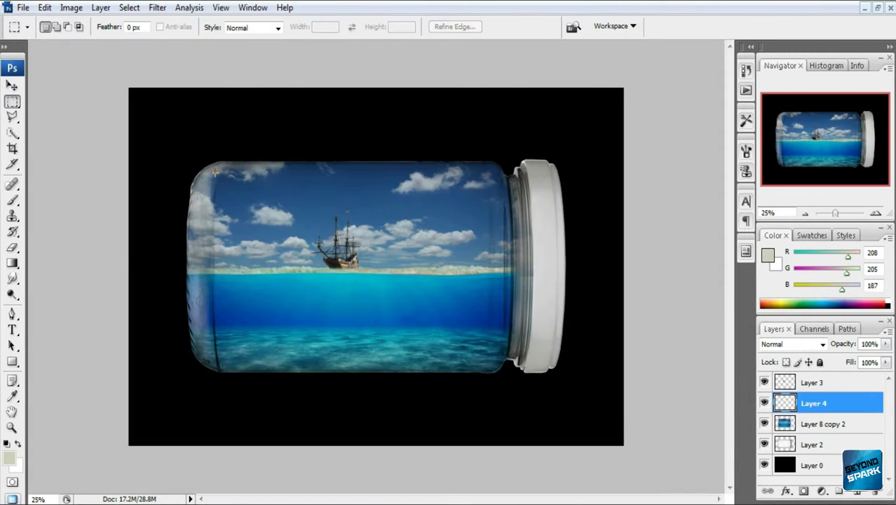
Reset colours and fill the selected wave strip with white
key(d)
key(x)
key(alt+BackSpace)
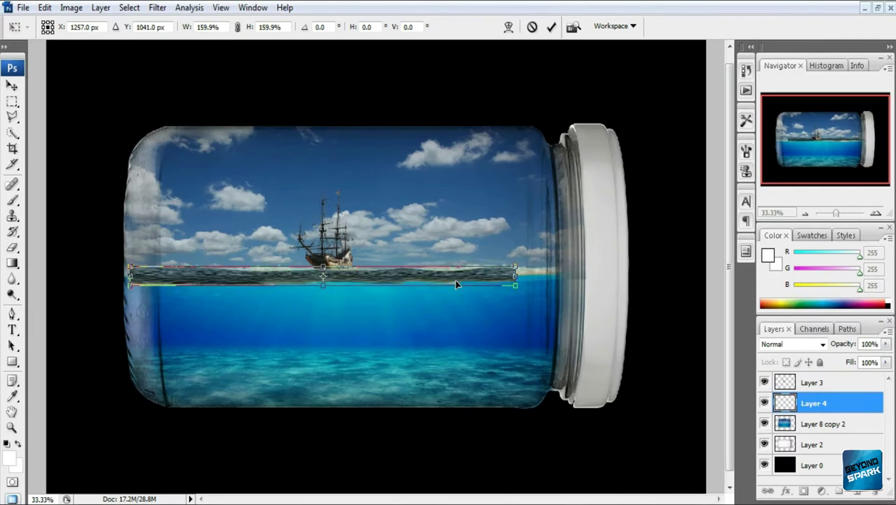
Nudge the wave strip right along the waterline and move the dragon across the ship
key(ctrl+plus)
drag(532, 277, 549, 277)
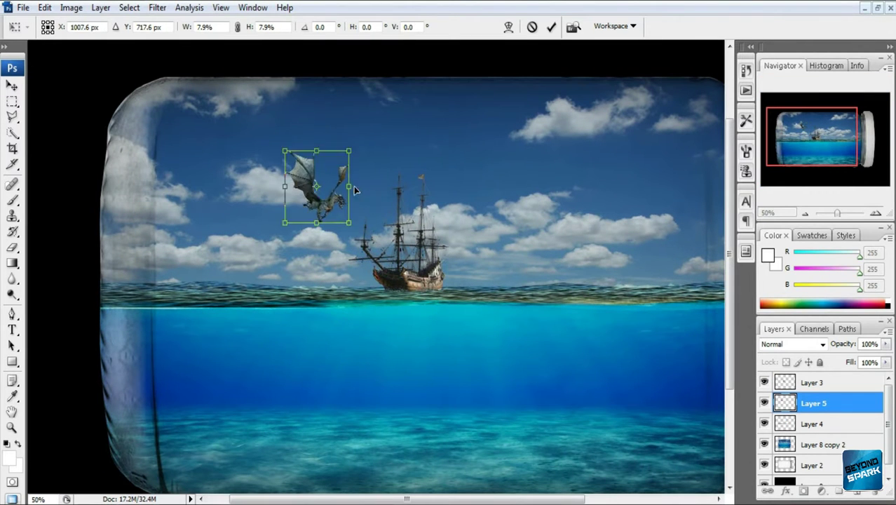
mouse_move(354, 190)
mouse_down()
mouse_move(535, 191)
mouse_move(287, 200)
mouse_up()
Flip the dragon horizontally, tilt it slightly, and apply the transform
right_click(304, 202)
click(330, 386)
right_click(296, 202)
click(326, 251)
key(Return)
Apply Levels to the dragon and keep the flame layer's blending at Normal
scroll(295, 203, up, 3)
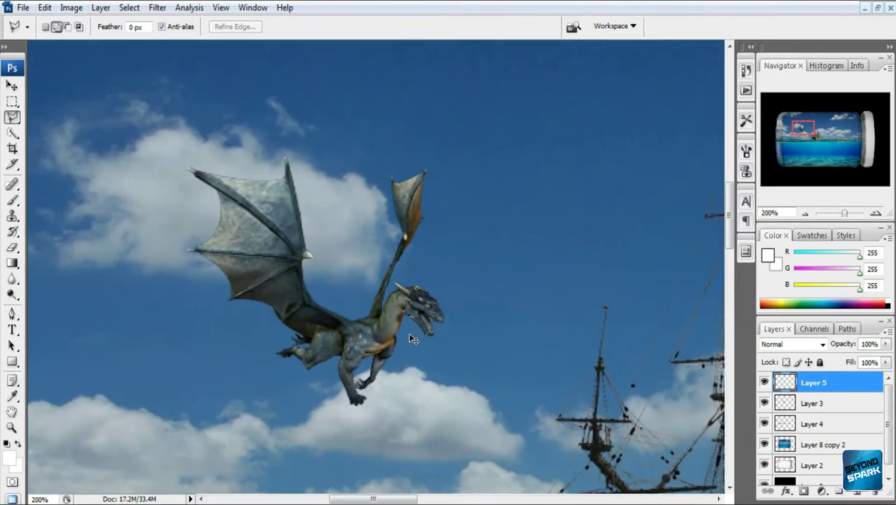
scroll(294, 203, up, 1)
key(ctrl+l)
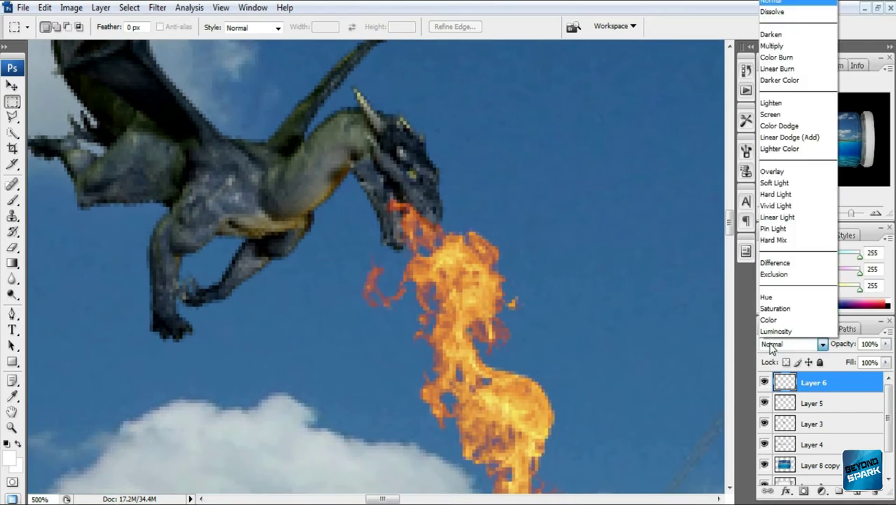
click(772, 345)
key(e)
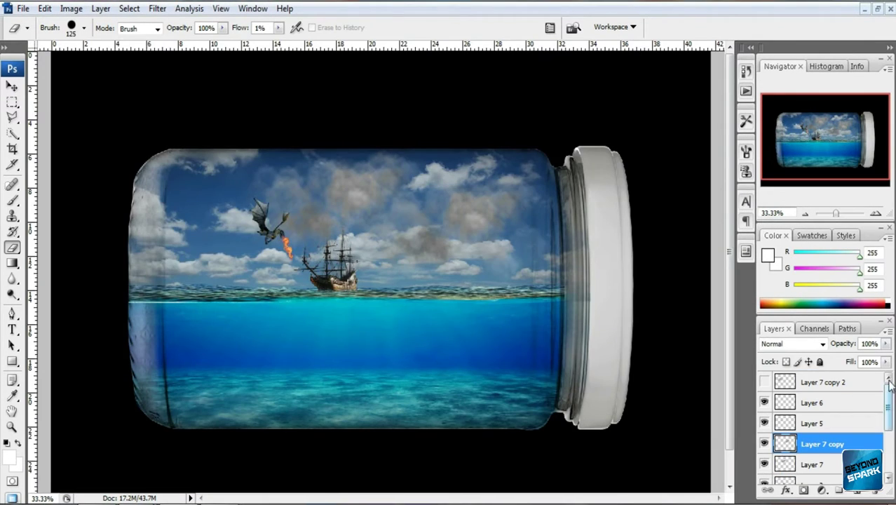
Select the Layer 7 copy 2 layer
click(824, 382)
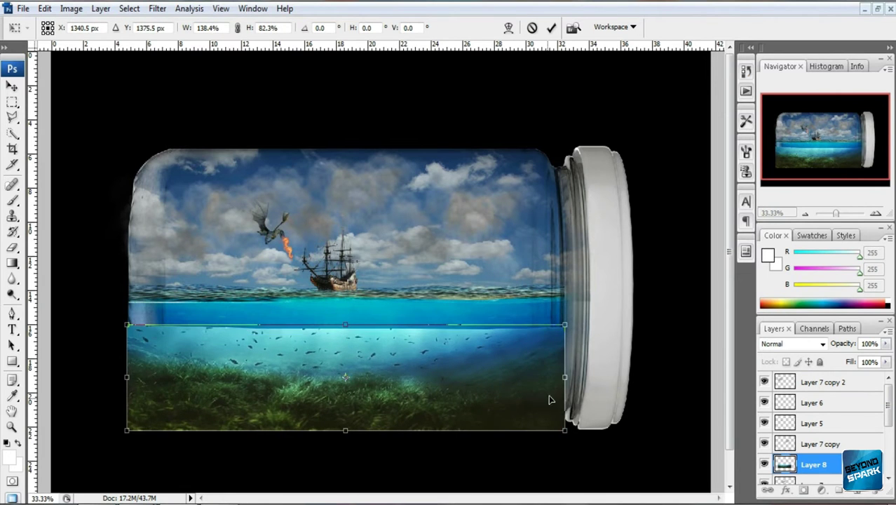
Commit the underwater layer's size, lower its fill to 31%, and outline the jar's edge
key(Return)
drag(885, 362, 840, 379)
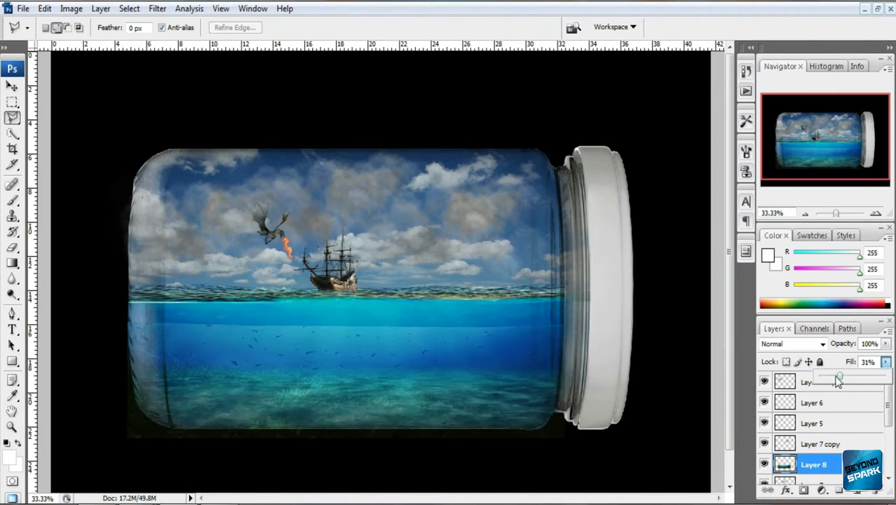
scroll(186, 160, up, 2)
scroll(291, 158, up, 2)
scroll(322, 250, down, 5)
scroll(589, 264, right, 10)
scroll(589, 263, right, 10)
scroll(357, 175, up, 3)
scroll(371, 230, up, 6)
click(355, 287)
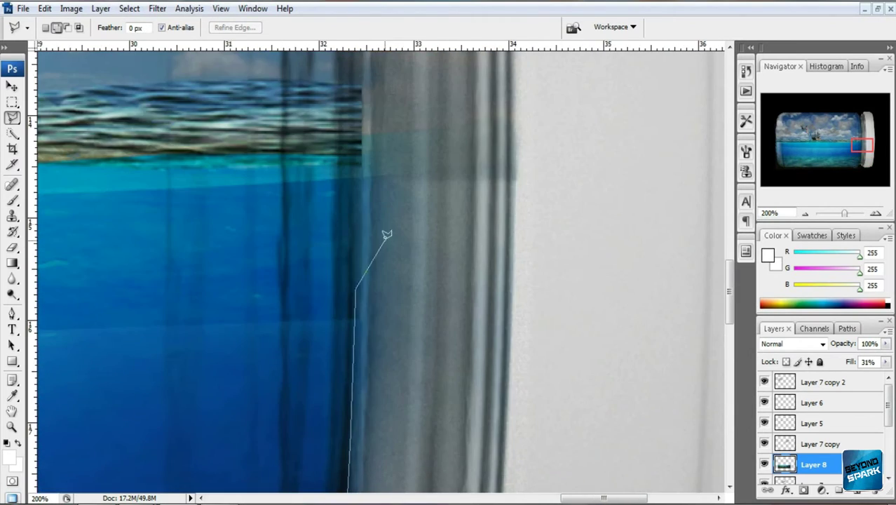
Set the underwater layer's blend mode to Hard Light
scroll(575, 446, down, 5)
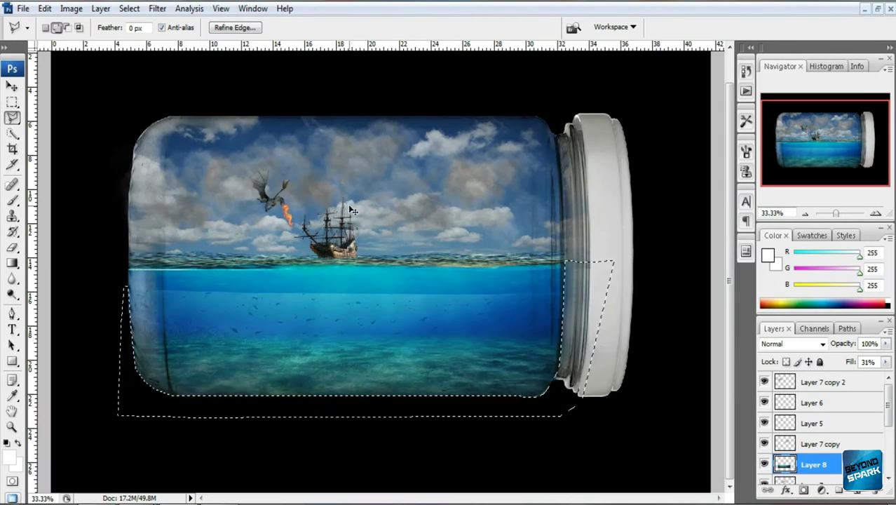
click(785, 343)
scroll(780, 347, down, 2)
scroll(781, 347, down, 2)
scroll(780, 347, down, 2)
scroll(780, 348, up, 5)
scroll(781, 347, up, 6)
scroll(780, 347, up, 5)
scroll(781, 347, up, 4)
scroll(780, 347, down, 10)
scroll(399, 296, up, 1)
Erase the underwater layer's edges with a low-flow Eraser
key(e)
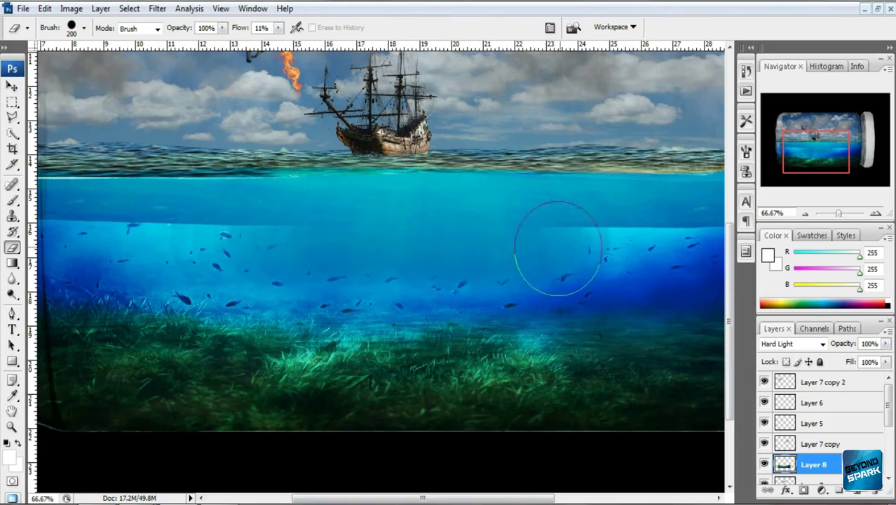
scroll(296, 238, down, 3)
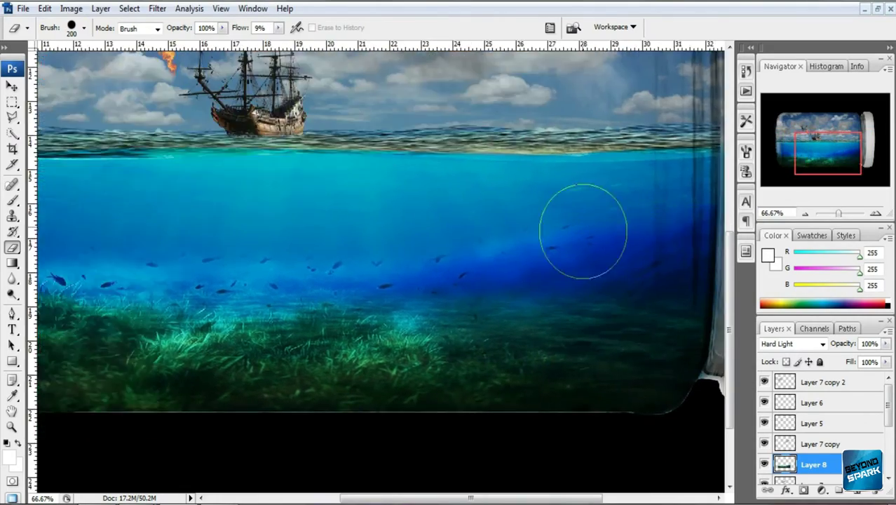
scroll(296, 238, left, 2)
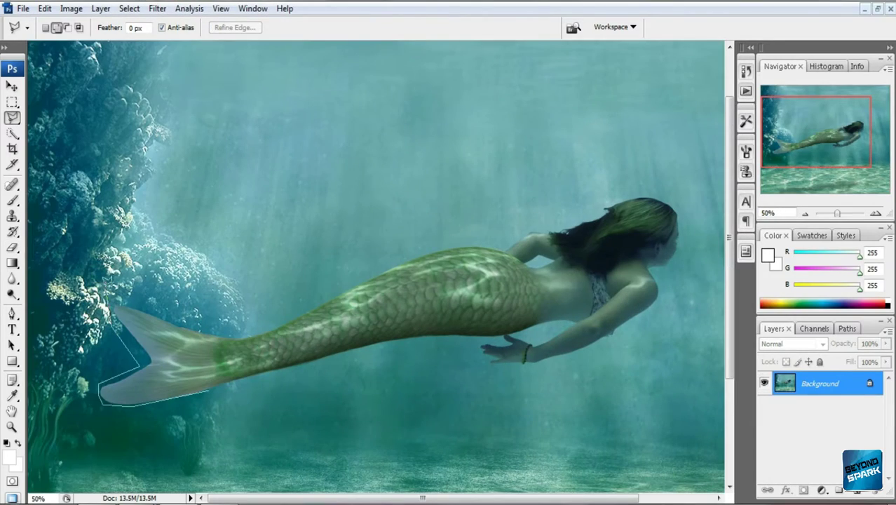
Trace a Polygonal Lasso outline around the mermaid
click(260, 321)
click(645, 174)
click(693, 225)
click(660, 316)
click(577, 374)
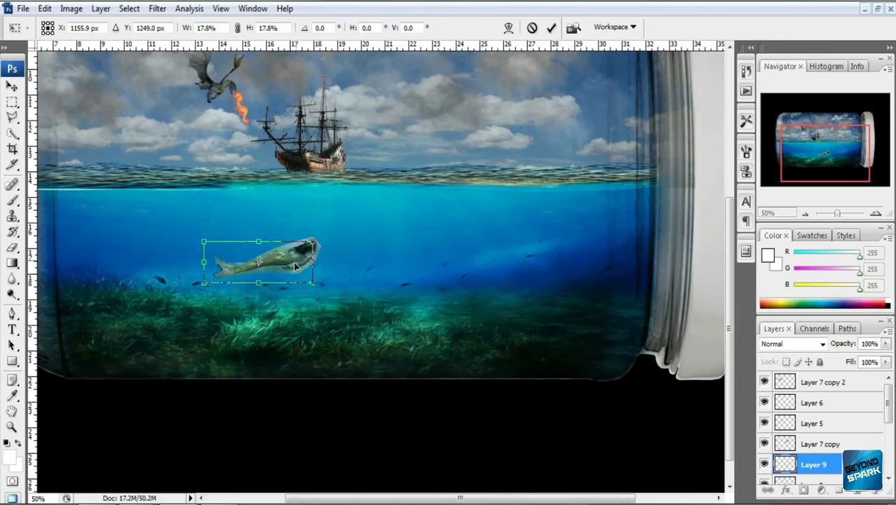
Move the mermaid layer lower in the stack and set its blend mode to Color
drag(848, 418, 838, 427)
click(792, 343)
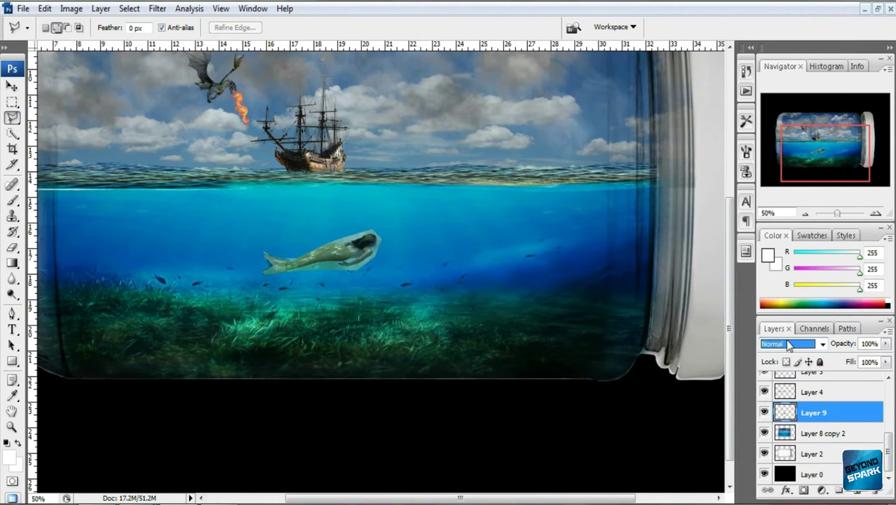
click(784, 180)
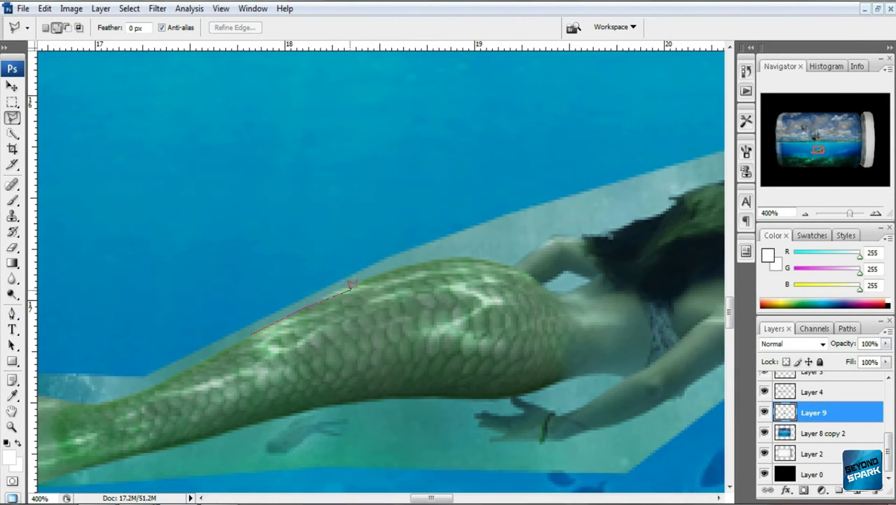
Refine the mermaid cutout with outline points along the tail and fin, then confirm
drag(587, 231, 427, 274)
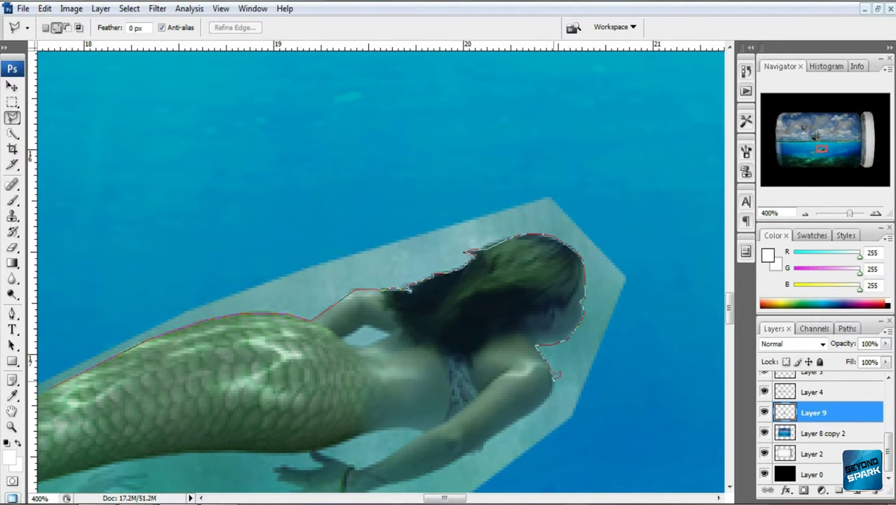
drag(554, 373, 611, 315)
key(ctrl+plus)
key(ctrl+plus)
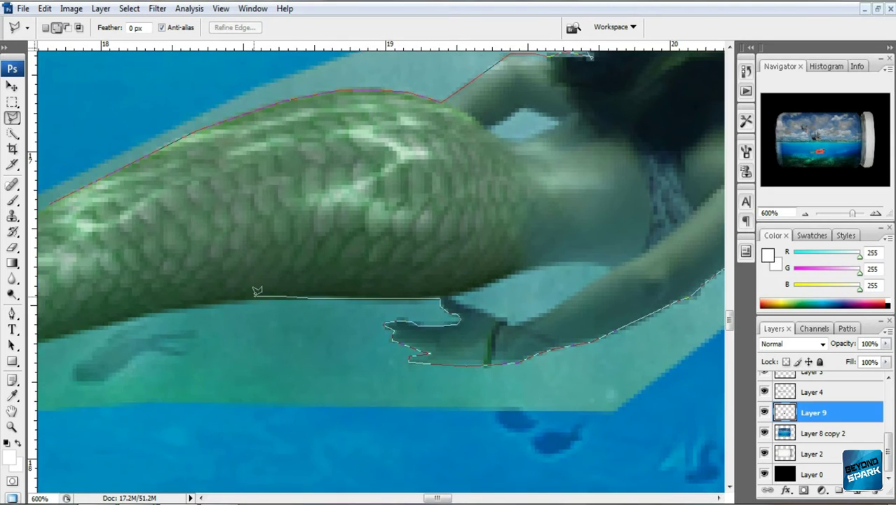
click(336, 256)
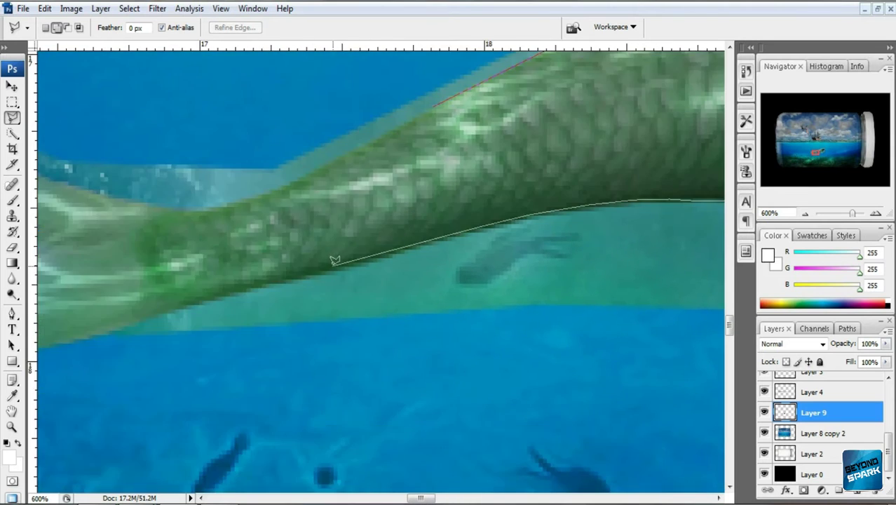
click(378, 242)
click(426, 231)
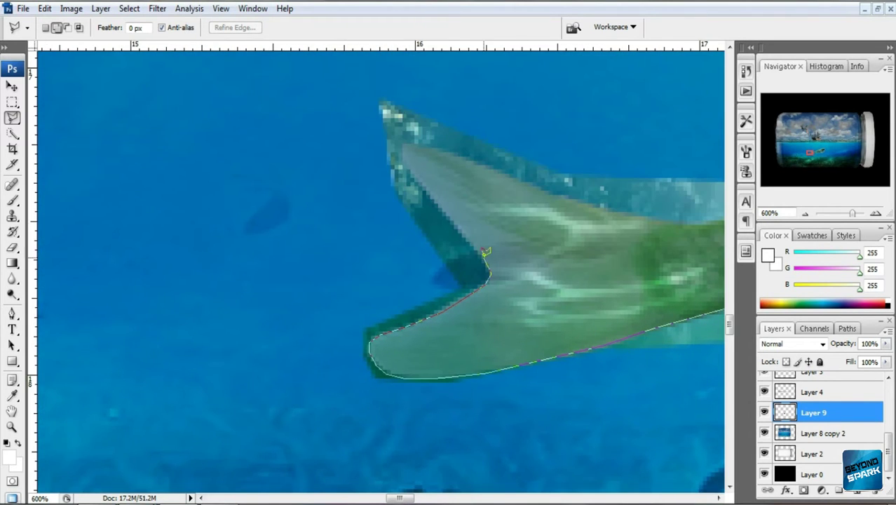
click(427, 212)
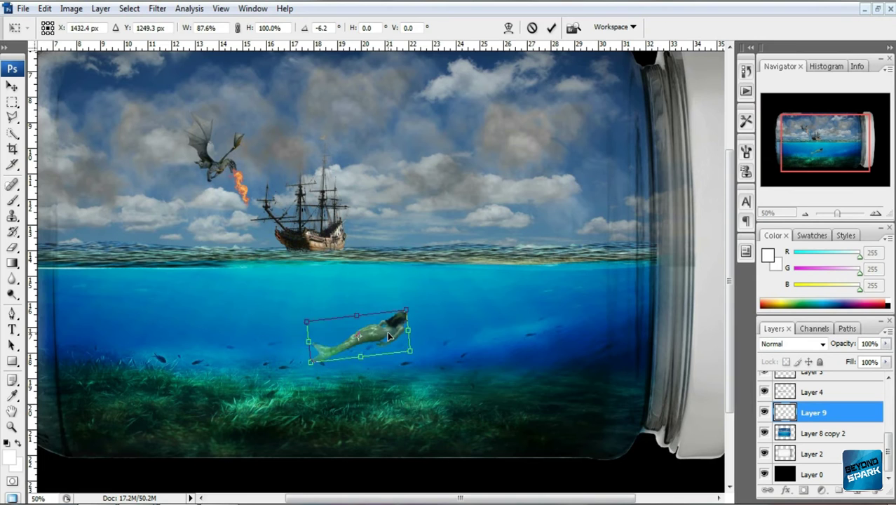
key(Return)
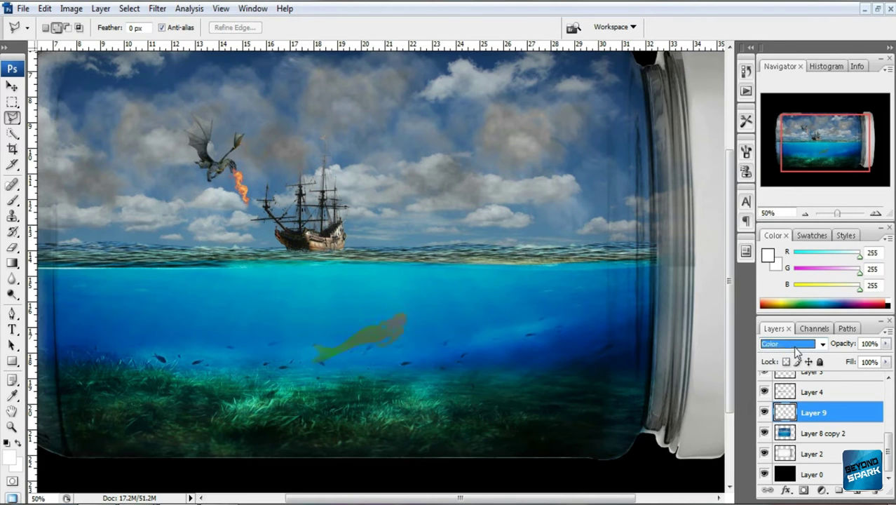
Shift the mermaid's hue to +43 with Hue/Saturation
key(ctrl+u)
drag(571, 156, 555, 157)
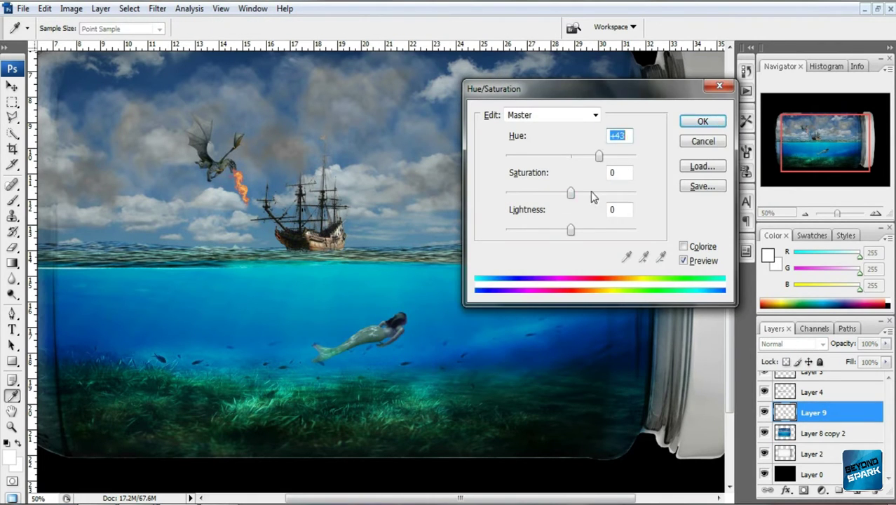
key(Return)
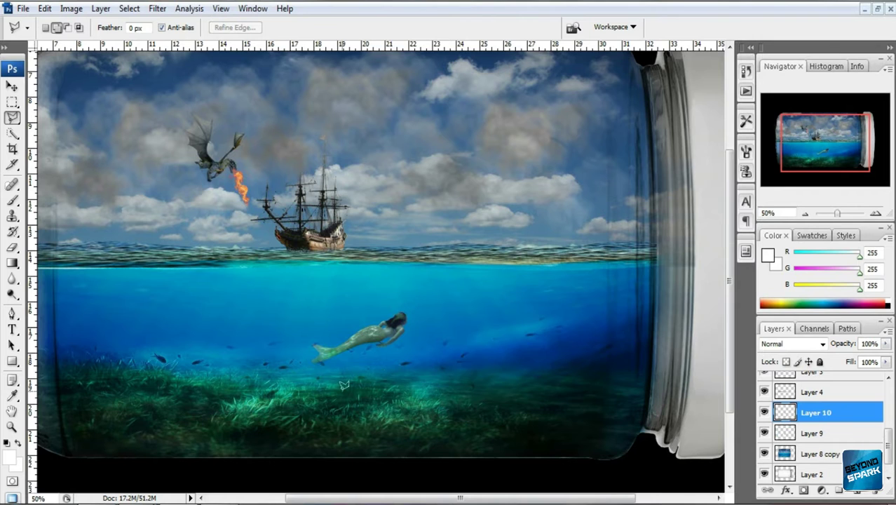
Fill the shadow selection with black, deselect, and smudge it into the seabed
key(d)
key(alt+BackSpace)
key(ctrl+d)
drag(12, 278, 63, 300)
drag(256, 27, 308, 43)
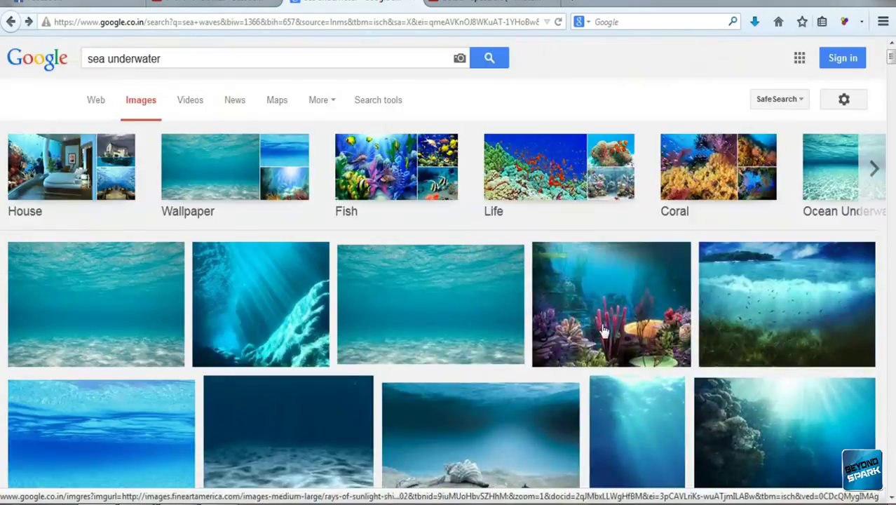
scroll(384, 300, down, 5)
scroll(384, 300, down, 5)
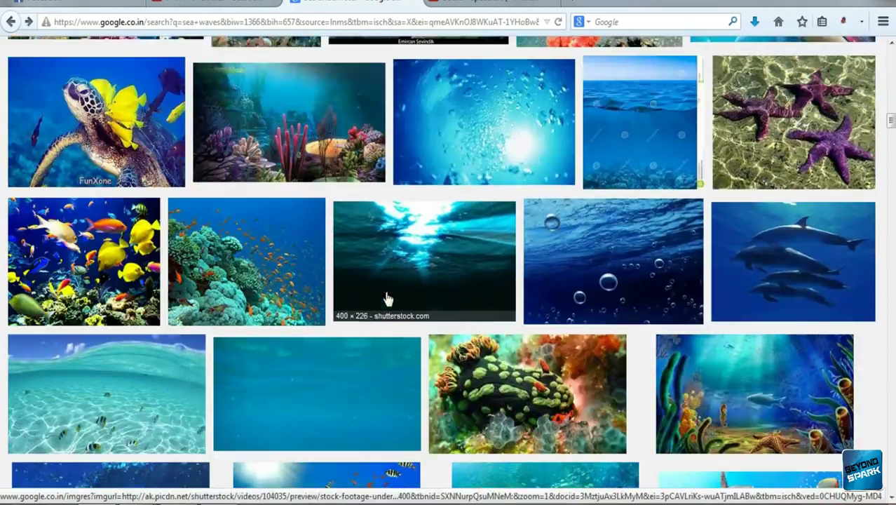
scroll(384, 301, down, 5)
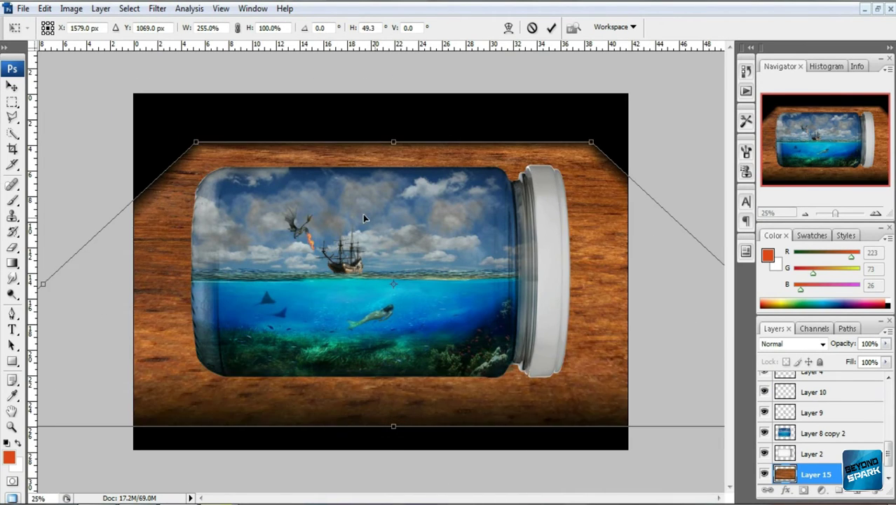
Widen the wood layer's near edge with Perspective and commit it
key(ctrl+minus)
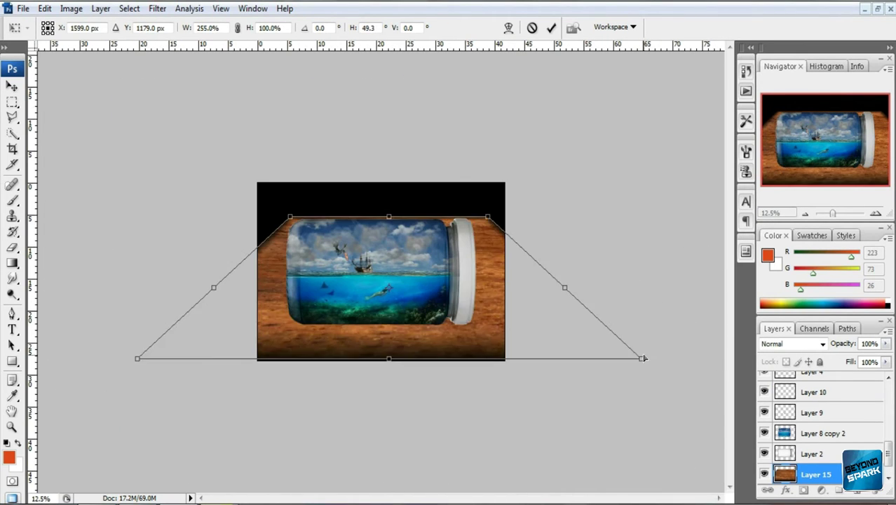
drag(601, 410, 591, 391)
drag(178, 411, 192, 370)
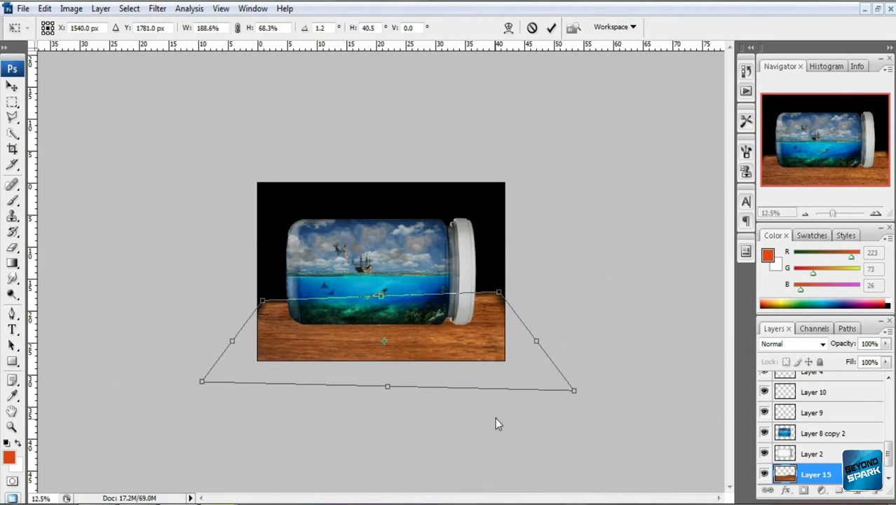
click(551, 28)
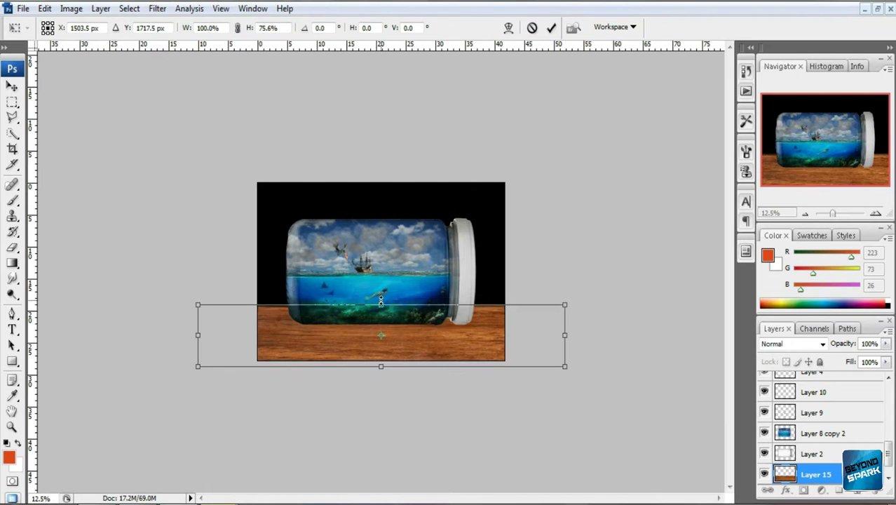
Zoom in on the jar scene and bring up the Lens Flare filter
key(ctrl+plus)
click(157, 9)
click(189, 25)
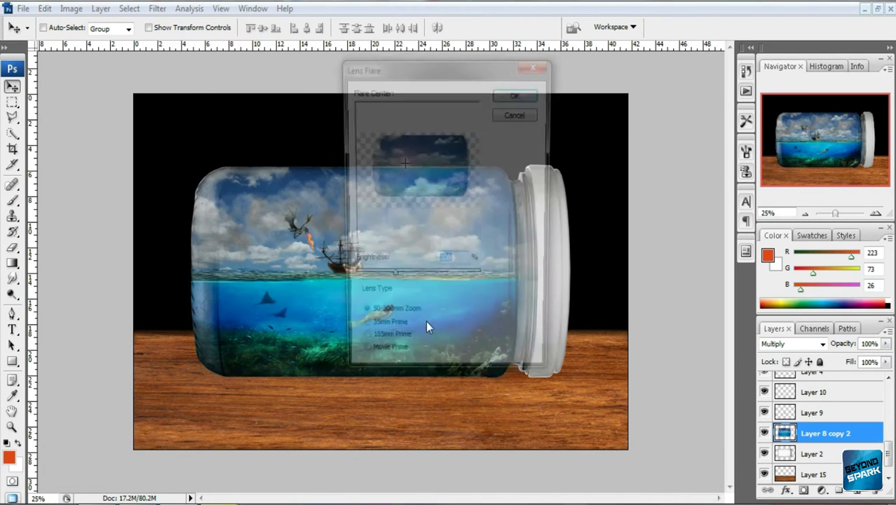
Apply Lens Flare to the jar's sky layer, re-applying it until a sun glows there
key(Return)
click(157, 8)
click(336, 262)
key(Return)
click(157, 8)
click(337, 262)
key(Return)
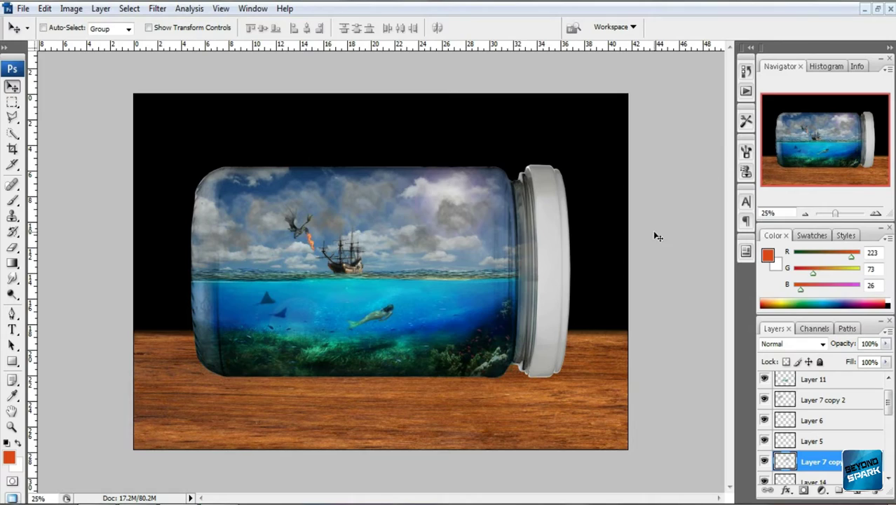
Scale and position the pasted birds below the flare and commit the transform
key(ctrl+plus)
right_click(772, 447)
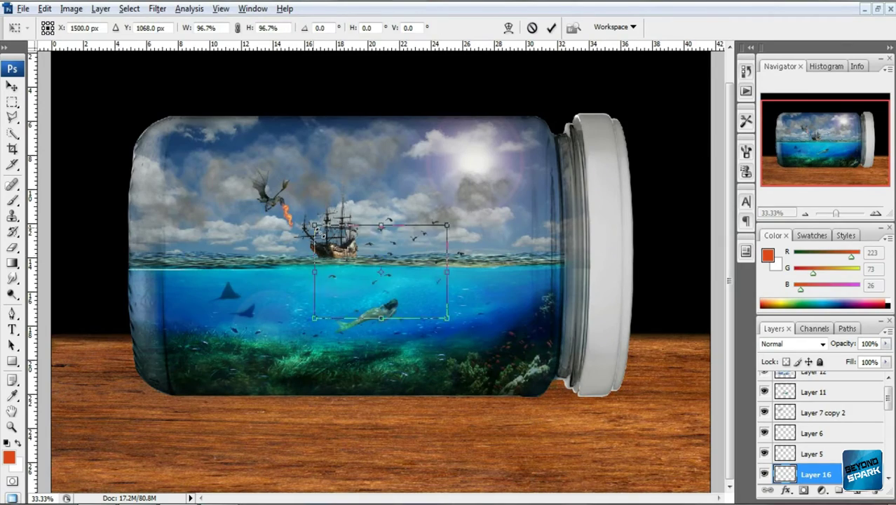
key(Return)
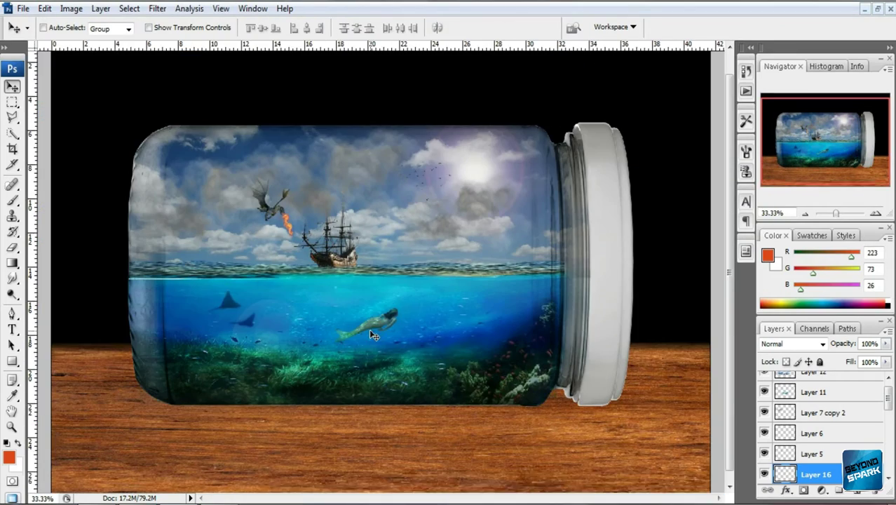
key(m)
scroll(834, 459, down, 5)
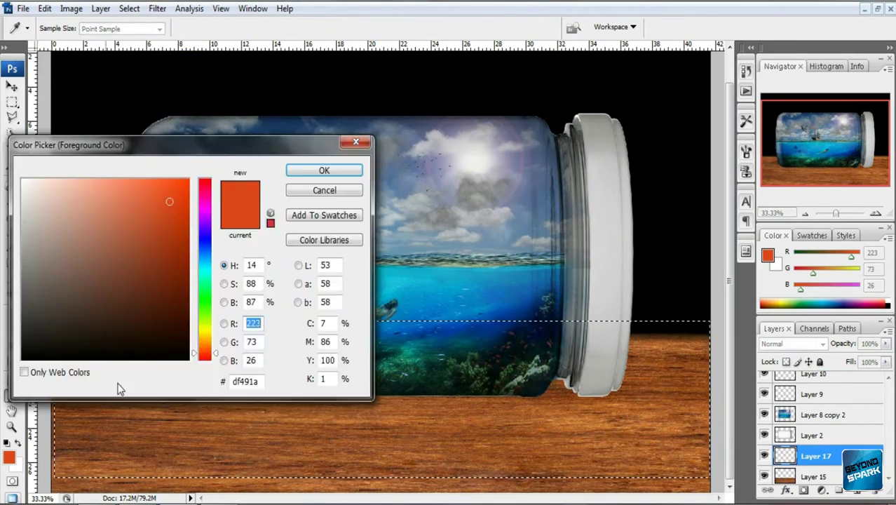
Fill the tabletop selection on Layer 17 with black and lower its Fill to 57%
click(796, 343)
key(alt+BackSpace)
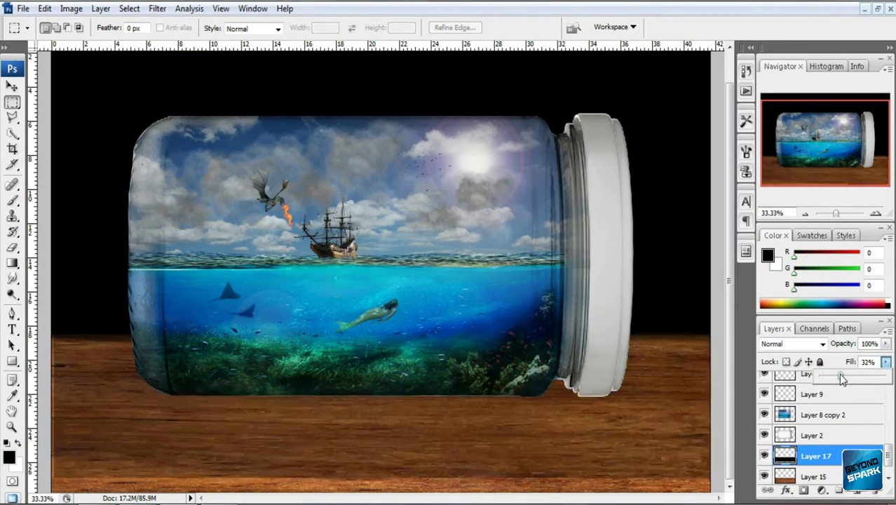
key(ctrl+minus)
drag(887, 362, 889, 463)
scroll(889, 463, down, 1)
key(alt+bracketleft)
Briefly open Levels and Free Transform on Layer 17, cancelling both without changes
key(ctrl+plus)
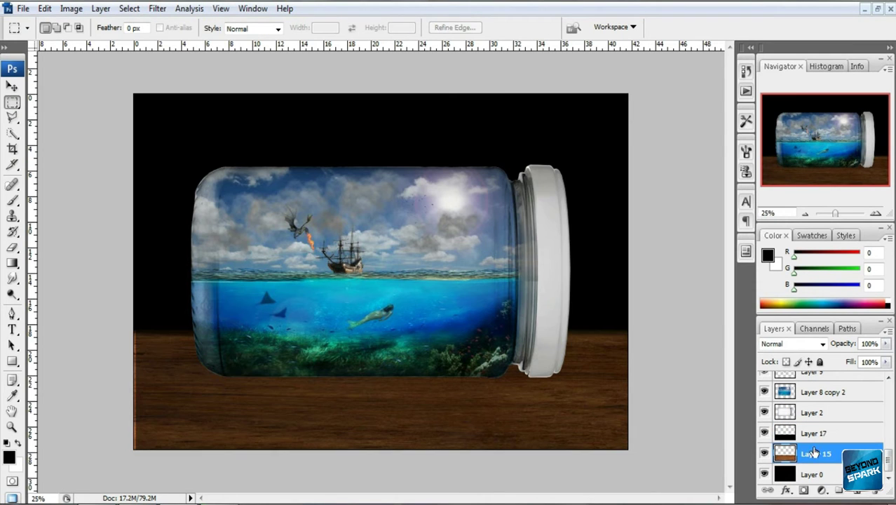
key(ctrl+l)
key(Escape)
key(ctrl+t)
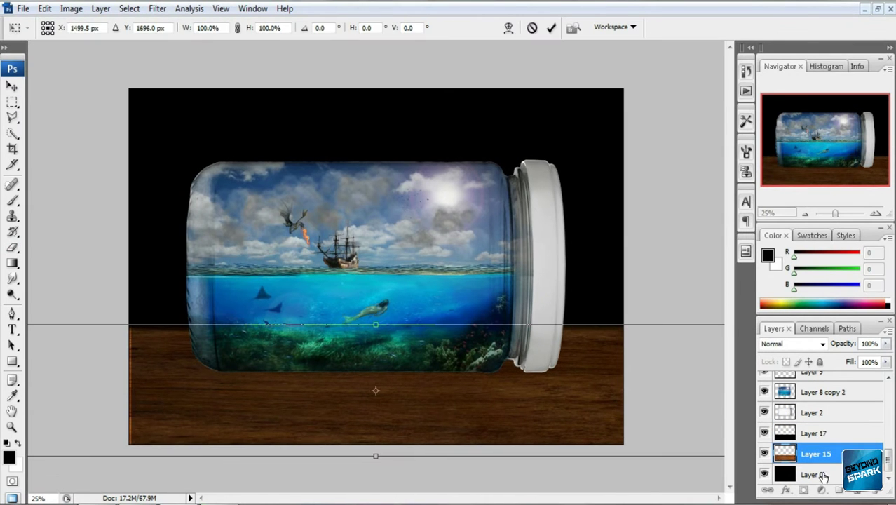
key(Escape)
click(817, 432)
key(ctrl+t)
key(Escape)
key(ctrl+plus)
key(ctrl+minus)
key(ctrl+minus)
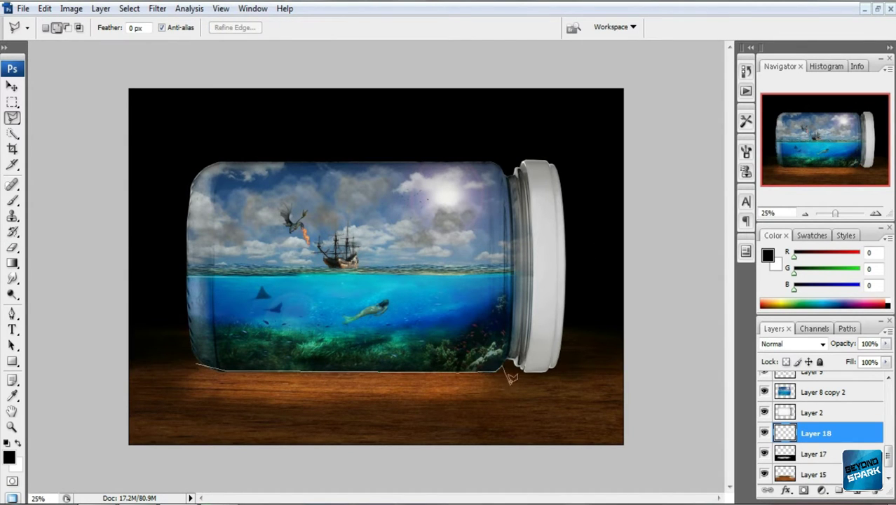
Fill the lasso shape under the jar with blue and deselect
double_click(182, 418)
click(9, 456)
click(296, 170)
key(alt+BackSpace)
key(ctrl+d)
Set Layer 18 to Darken, erase part of the tint, and raise Layer 17 Fill to 70%
click(792, 343)
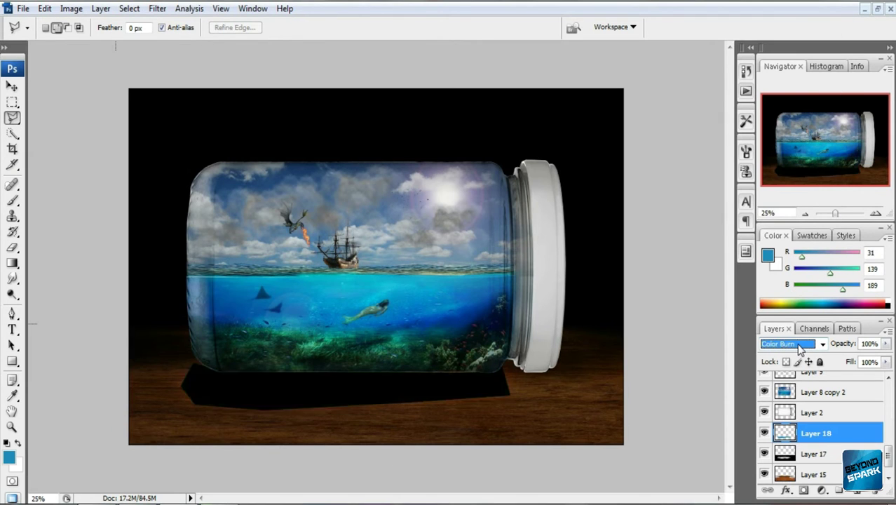
key(Up)
key(Up)
key(Up)
key(Up)
key(Up)
key(Up)
key(Up)
key(Up)
key(Up)
key(Up)
key(Up)
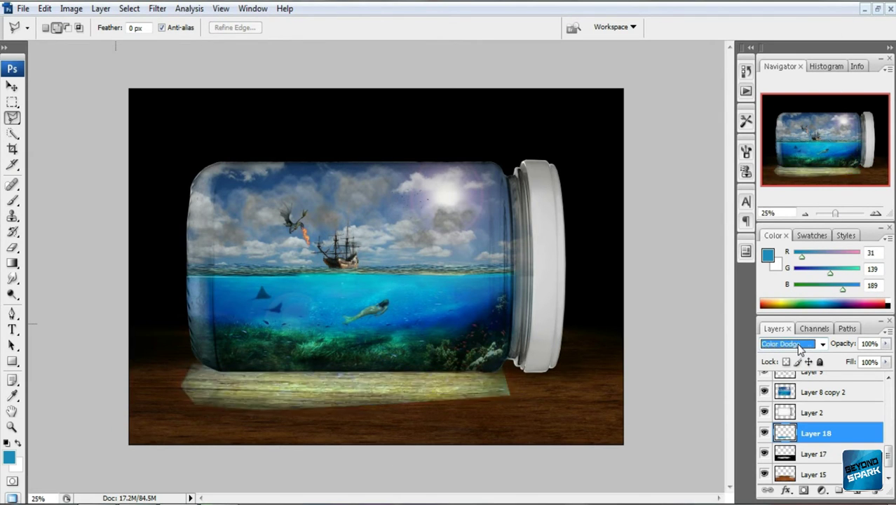
key(Down)
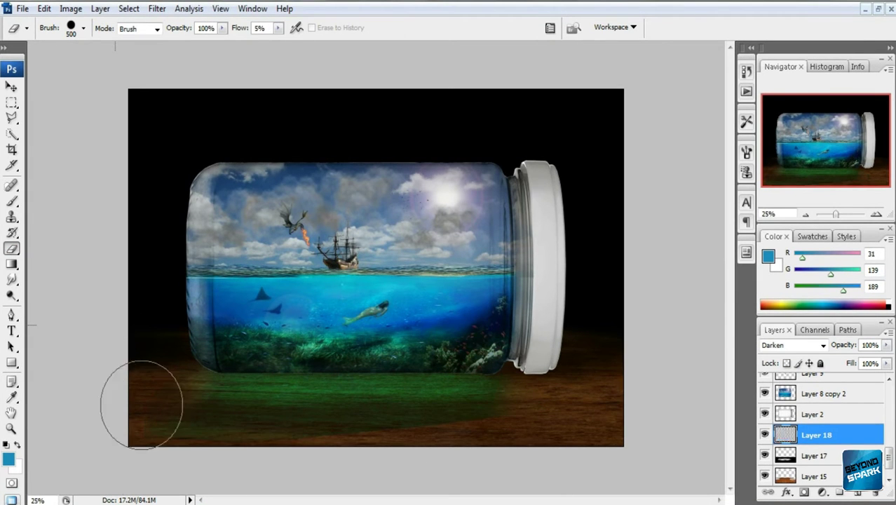
mouse_move(462, 441)
mouse_down()
mouse_move(366, 421)
mouse_move(208, 438)
mouse_up()
drag(887, 363, 865, 377)
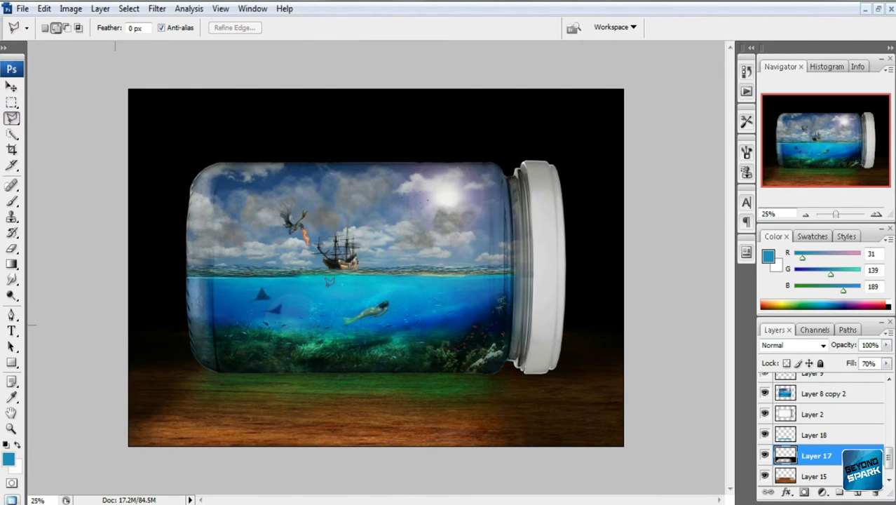
Try a red Saturation fill on the selection, then delete it
scroll(870, 425, up, 2)
click(828, 435)
click(8, 460)
click(296, 172)
key(alt+BackSpace)
key(ctrl+d)
click(786, 345)
key(Up)
key(Up)
key(Up)
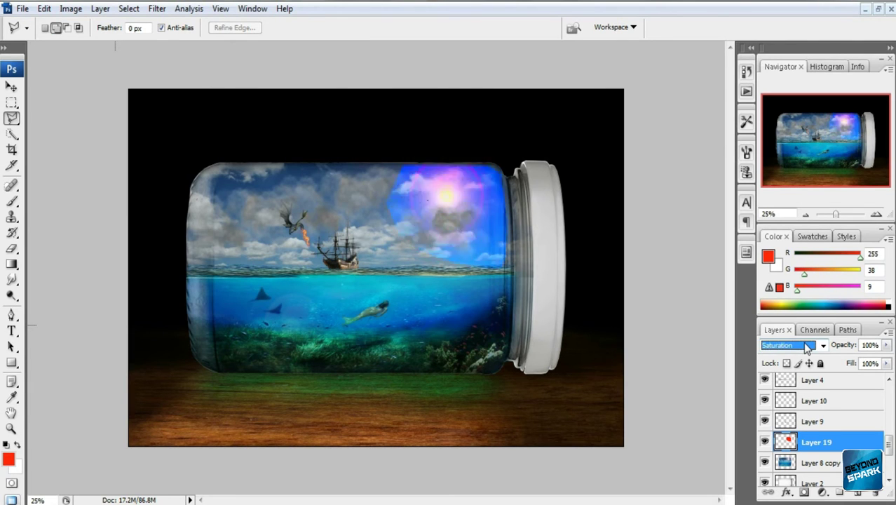
key(Delete)
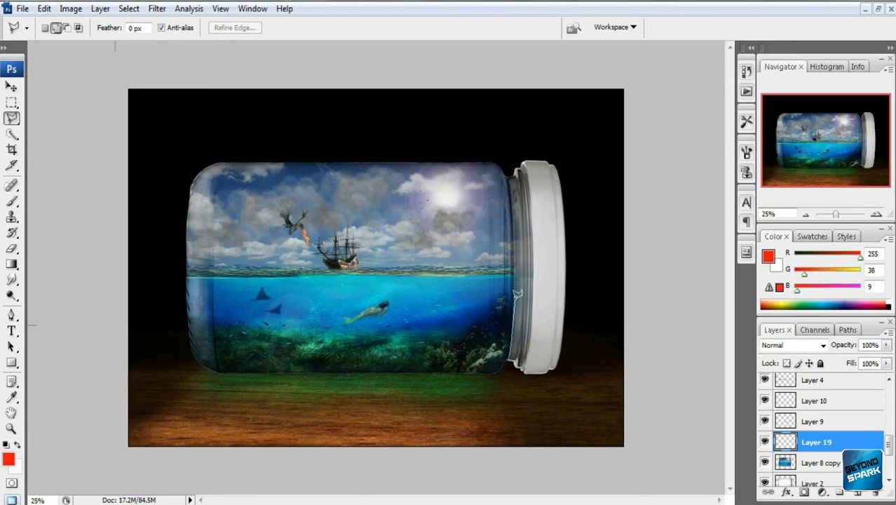
Fill the lower lid selection on Layer 19 with near-black at 70% Fill
key(ctrl+plus)
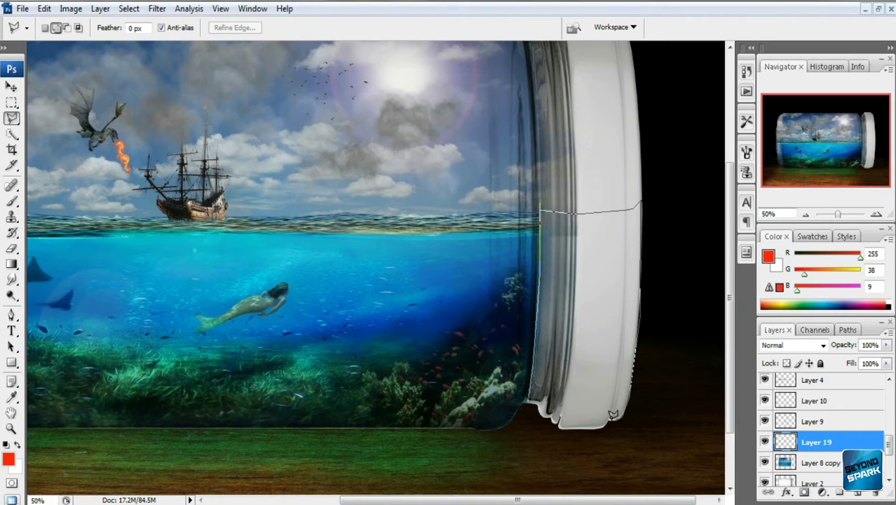
click(7, 459)
key(alt+BackSpace)
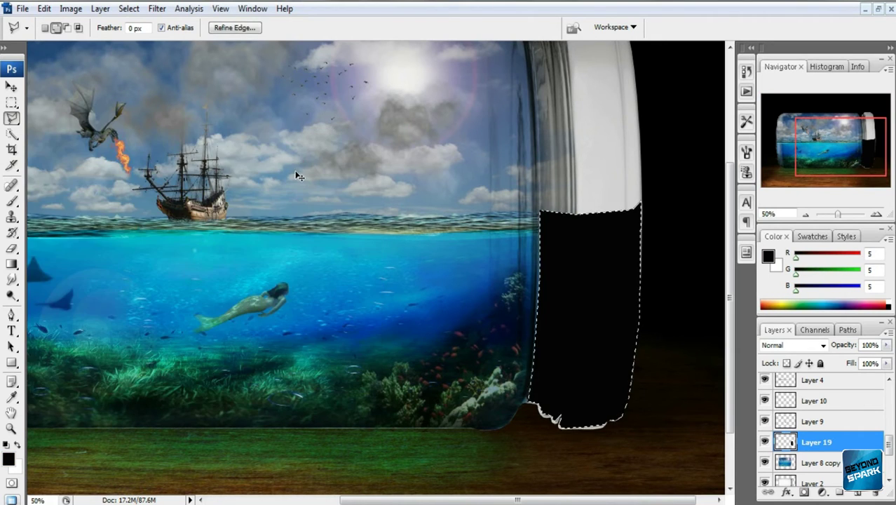
key(ctrl+minus)
key(ctrl+minus)
key(ctrl+minus)
click(887, 363)
drag(862, 381, 865, 381)
Smudge the edge of the lid shading to blend it into the lid
key(r)
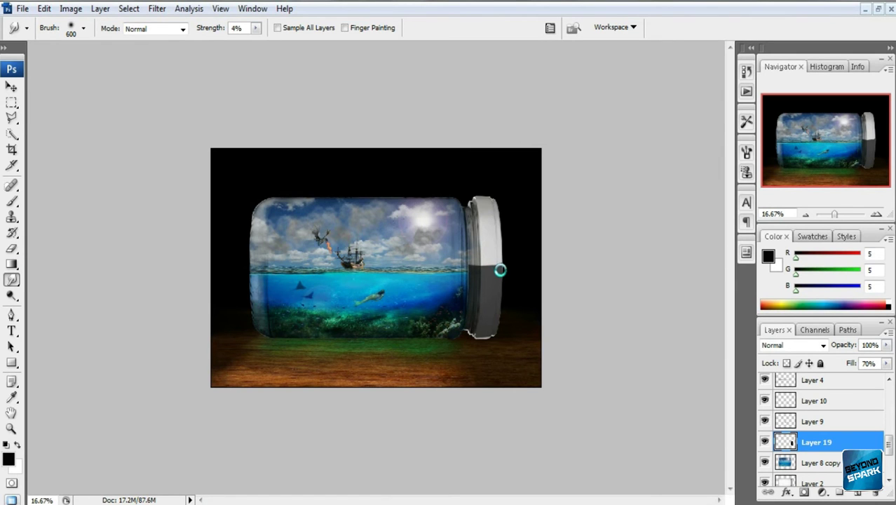
click(11, 250)
key(ctrl+plus)
click(782, 346)
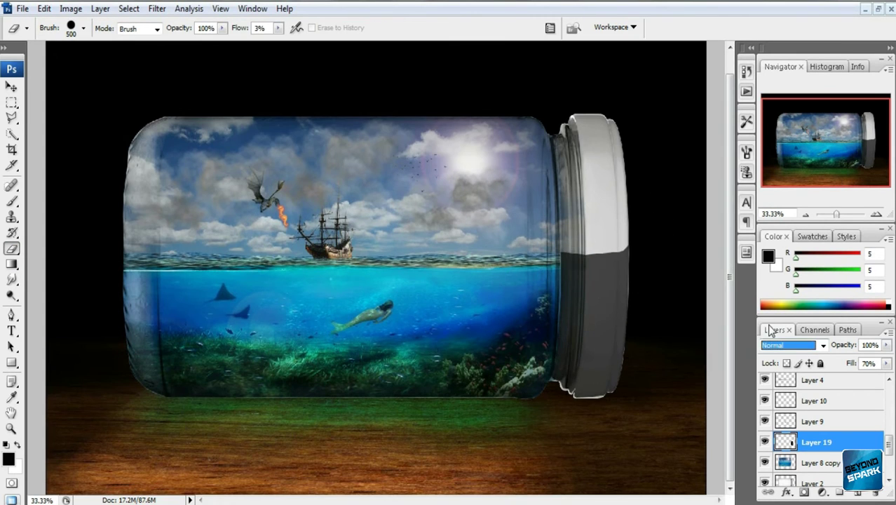
Set the Layer 19 lid shading to Hard Light with 45% Fill
key(Down)
key(Down)
key(Down)
key(ctrl+plus)
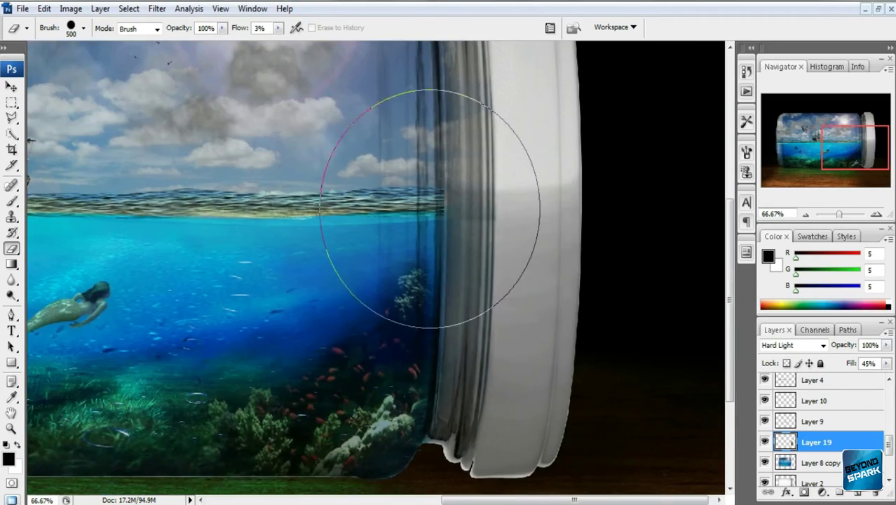
scroll(377, 304, up, 3)
scroll(377, 304, down, 5)
scroll(377, 303, left, 8)
scroll(430, 304, right, 5)
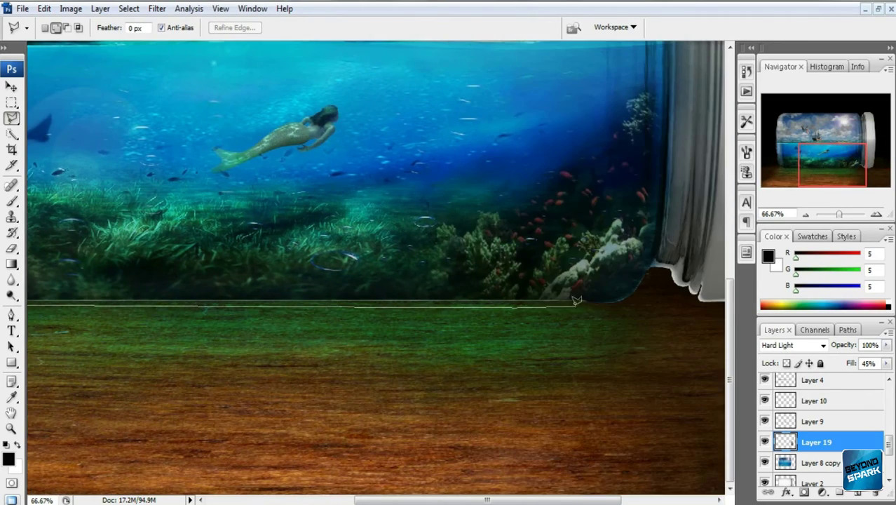
Close a selection strip along the jar's base for the base line
double_click(405, 309)
scroll(405, 308, left, 5)
key(ctrl+minus)
key(ctrl+minus)
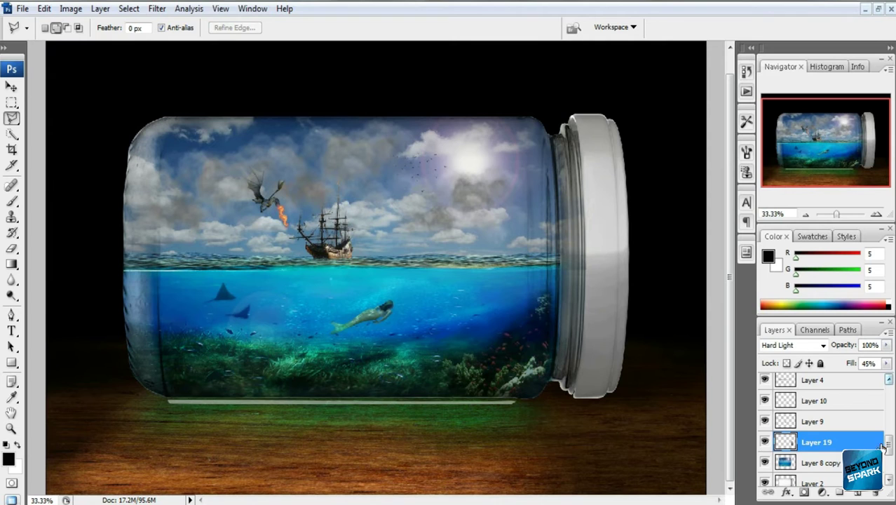
drag(890, 449, 890, 465)
click(817, 414)
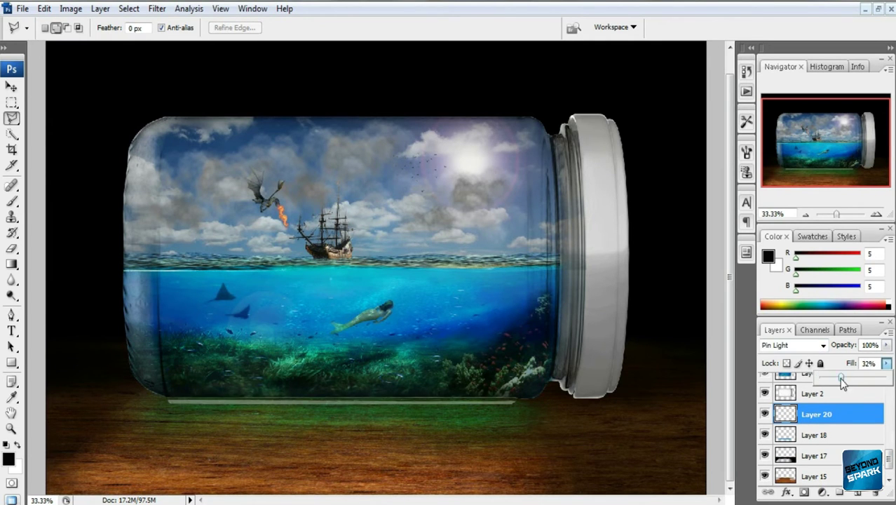
Add an Inner Glow layer effect to the Layer 20 base line
double_click(842, 382)
drag(302, 70, 416, 70)
click(439, 148)
click(412, 179)
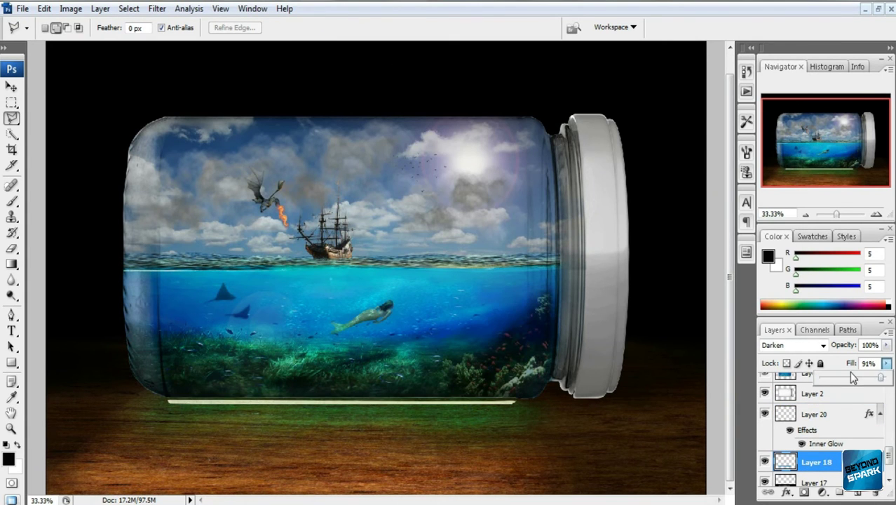
drag(852, 377, 838, 377)
click(817, 414)
Change the base line's blending and erase its ends with the Eraser
scroll(817, 421, up, 1)
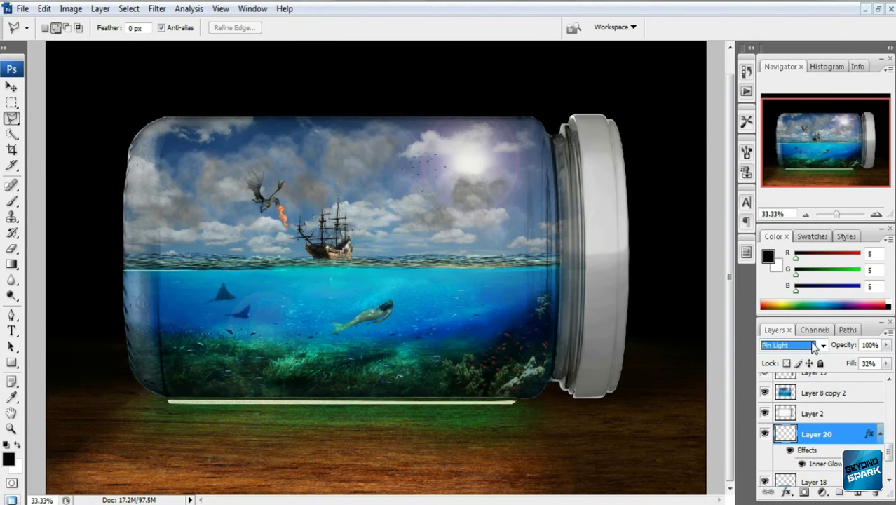
scroll(814, 345, up, 4)
key(ctrl+plus)
key(e)
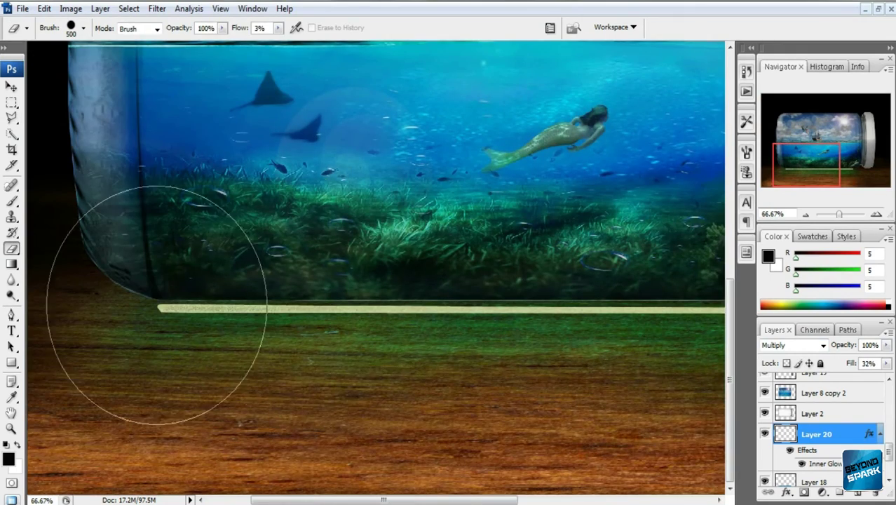
scroll(150, 331, right, 5)
scroll(612, 305, right, 2)
scroll(612, 305, left, 5)
scroll(520, 351, right, 6)
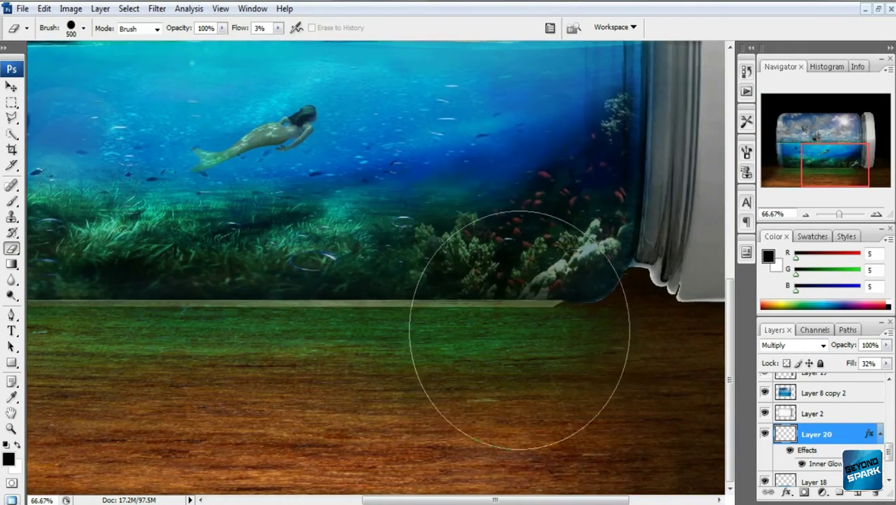
scroll(520, 351, left, 8)
key(ctrl+minus)
key(ctrl+minus)
key(ctrl+minus)
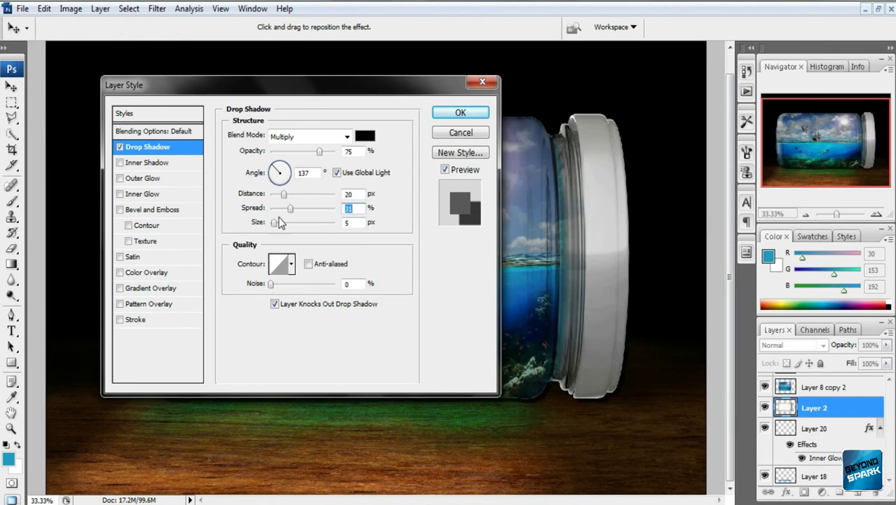
Apply the Drop Shadow to the jar's Layer 2, reopen its settings, and inspect the jar
key(Return)
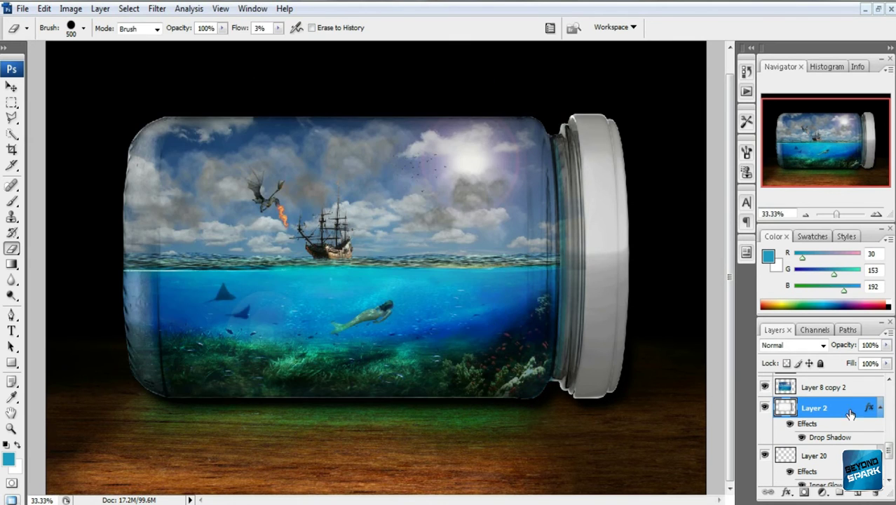
double_click(877, 440)
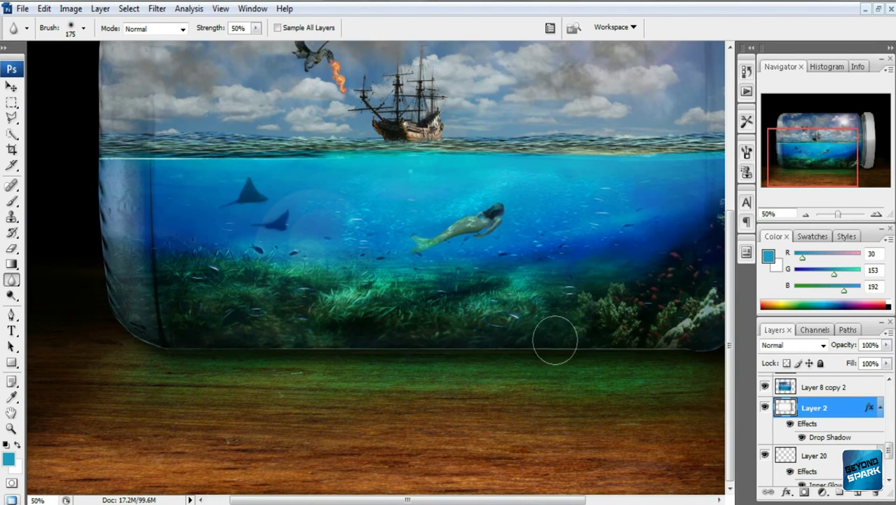
scroll(555, 340, right, 5)
scroll(653, 301, up, 8)
scroll(556, 206, left, 1)
scroll(464, 194, left, 5)
scroll(169, 188, left, 2)
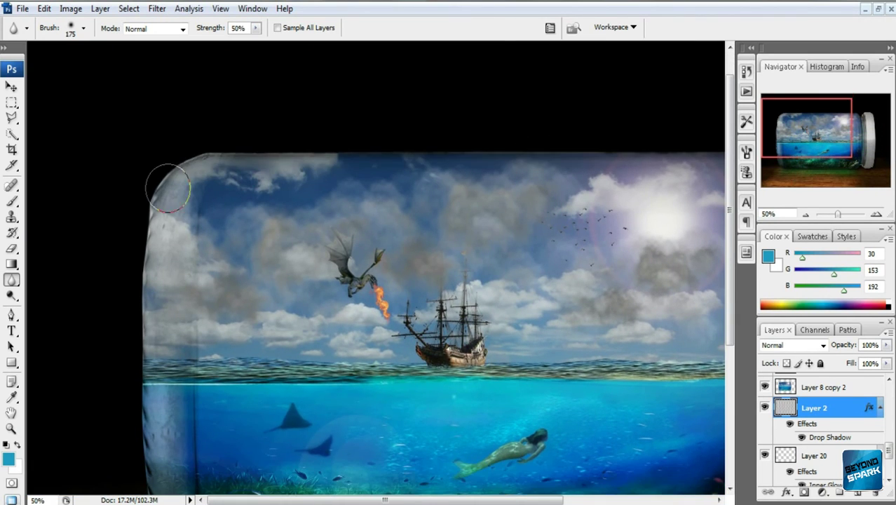
scroll(168, 188, down, 3)
scroll(190, 475, up, 3)
scroll(144, 256, right, 4)
scroll(626, 304, down, 5)
scroll(616, 347, right, 3)
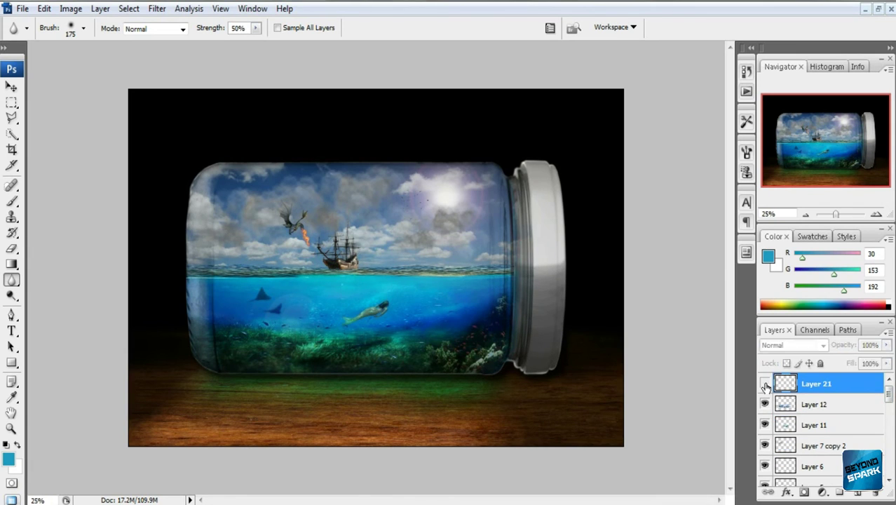
Lower the yellow Overlay layer's Fill to 63%, then select the Smudge tool
scroll(794, 351, down, 5)
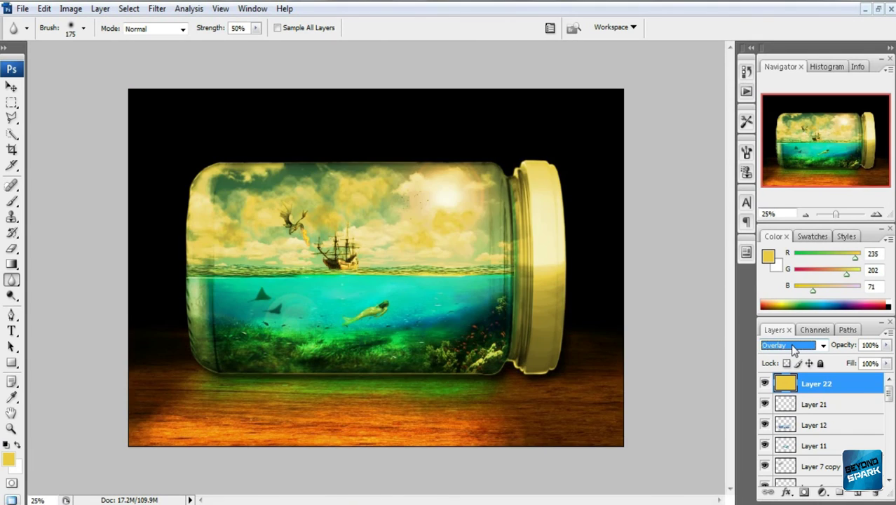
drag(886, 363, 876, 379)
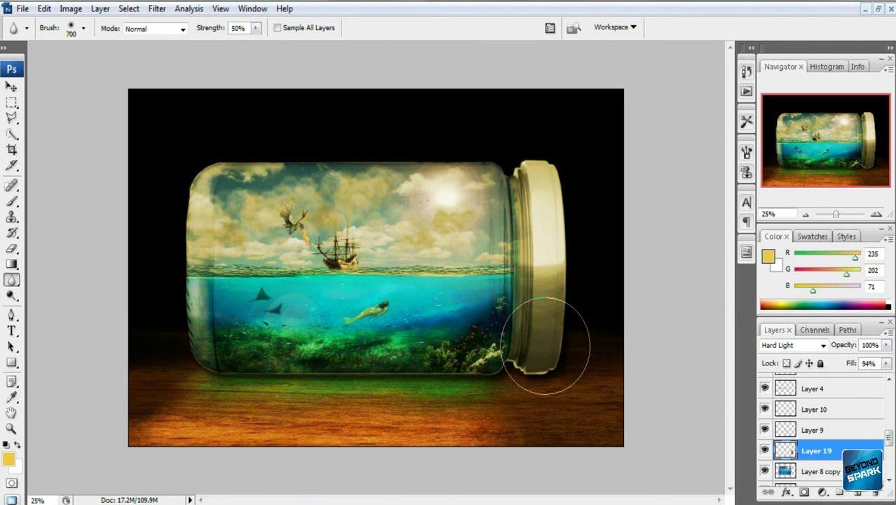
right_click(11, 279)
click(63, 310)
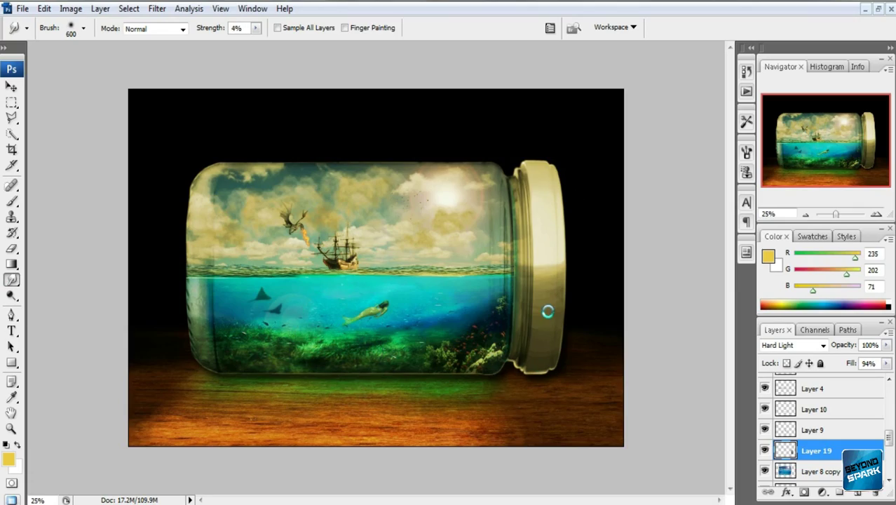